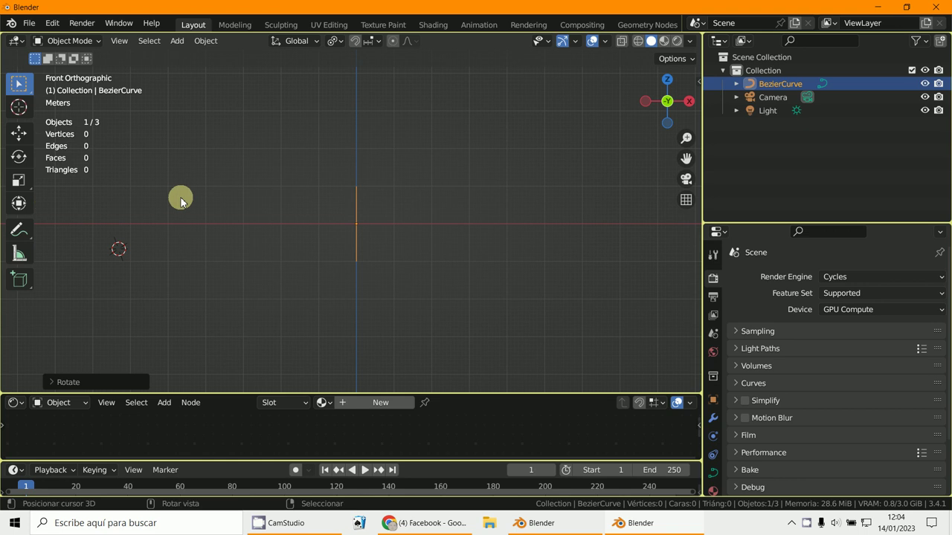
In right view, enter Edit Mode on the Bezier curve and scale down the handles of its lower end point.
{"action": "key", "text": "KP_3"}
{"action": "scroll", "coordinate": [281, 220], "scroll_direction": "up", "scroll_amount": 3}
{"action": "middle_click_drag", "start_coordinate": [404, 322], "coordinate": [398, 323], "text": "shift"}
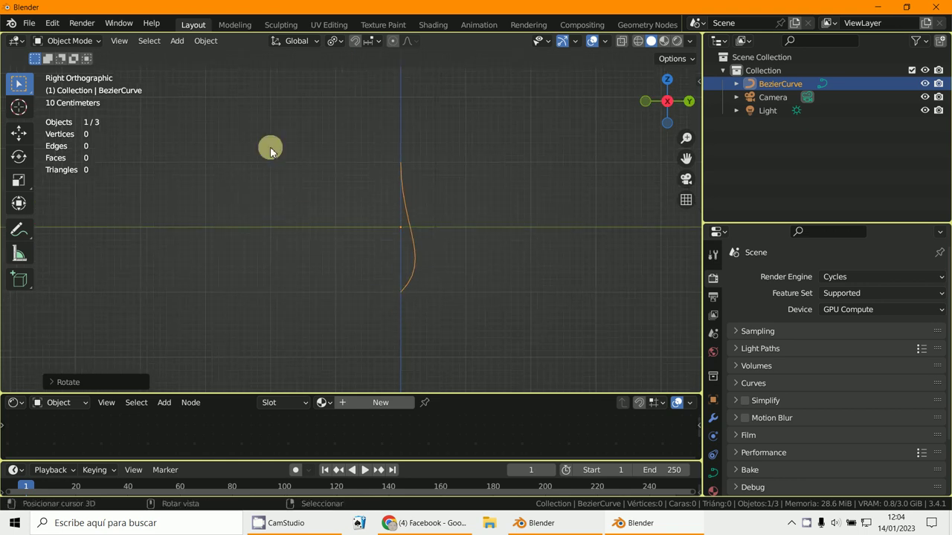
{"action": "left_click", "coordinate": [65, 40]}
{"action": "left_click", "coordinate": [64, 70]}
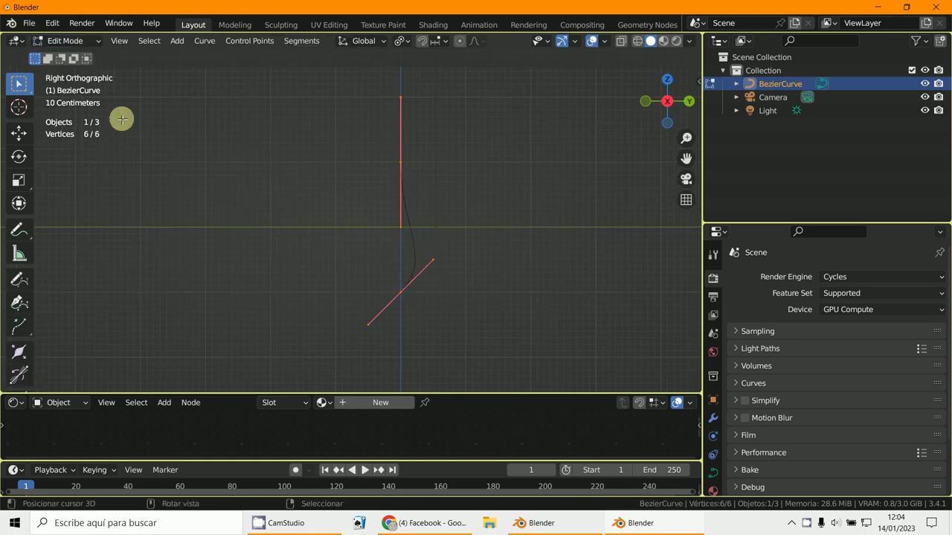
{"action": "key", "text": "s"}
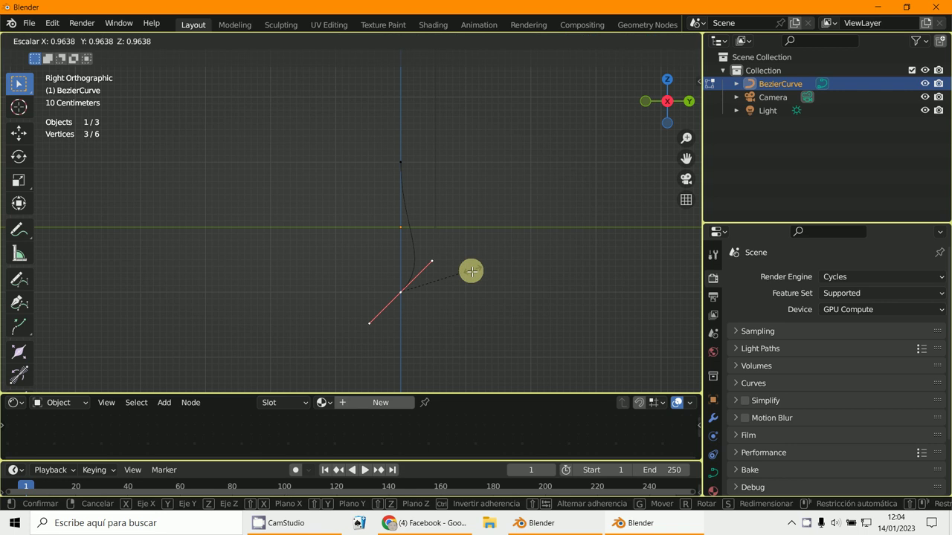
{"action": "left_click", "coordinate": [438, 287]}
Extrude a point from the curve's lower end toward negative Y and rotate its handles nearly vertical to round the bend.
{"action": "key", "text": "e"}
{"action": "left_click", "coordinate": [340, 306]}
{"action": "key", "text": "g"}
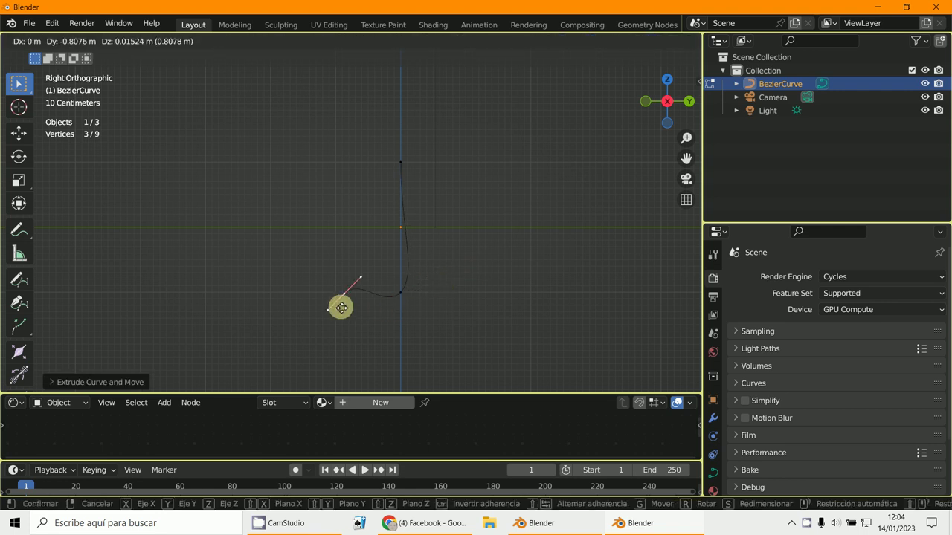
{"action": "left_click", "coordinate": [330, 293]}
{"action": "key", "text": "r"}
{"action": "left_click", "coordinate": [326, 328]}
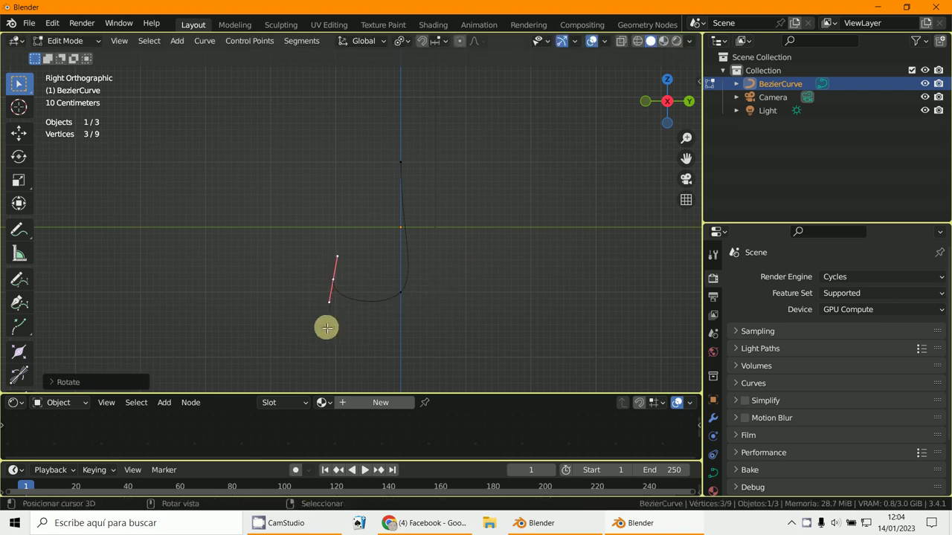
Shift the new end point slightly along positive X in front view.
{"action": "key", "text": "KP_1"}
{"action": "key", "text": "g"}
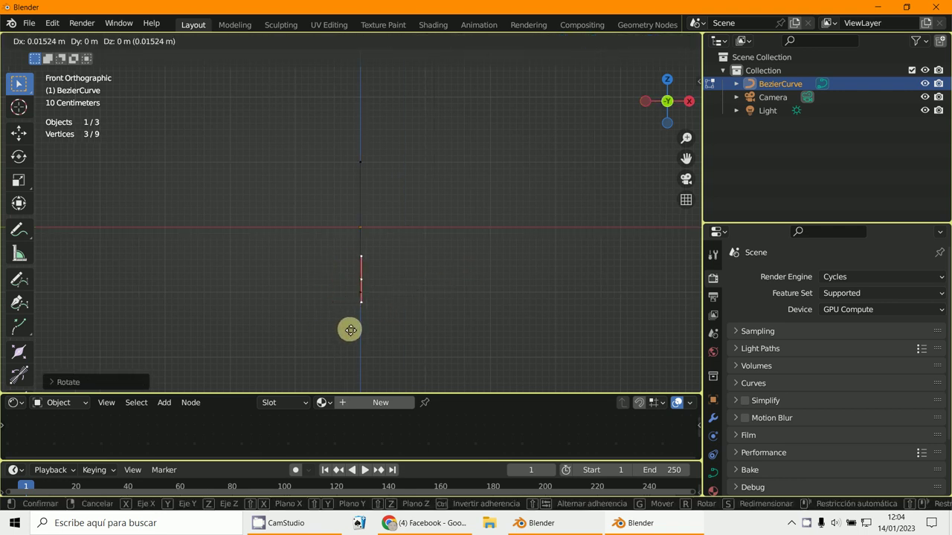
{"action": "left_click", "coordinate": [362, 331]}
{"action": "key", "text": "KP_3"}
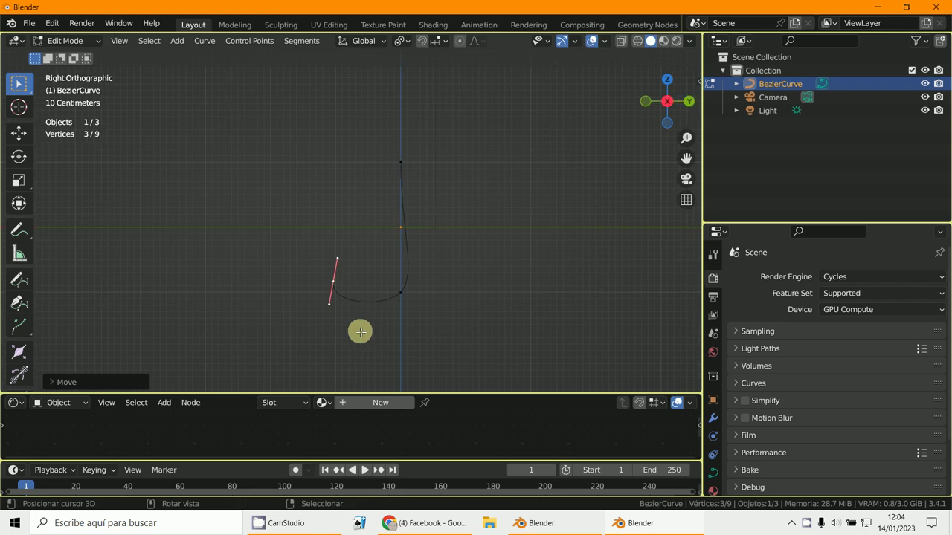
In right view, extrude a point about 0.56 m along Y and 0.47 m up, and rotate its handles nearly horizontal.
{"action": "key", "text": "g"}
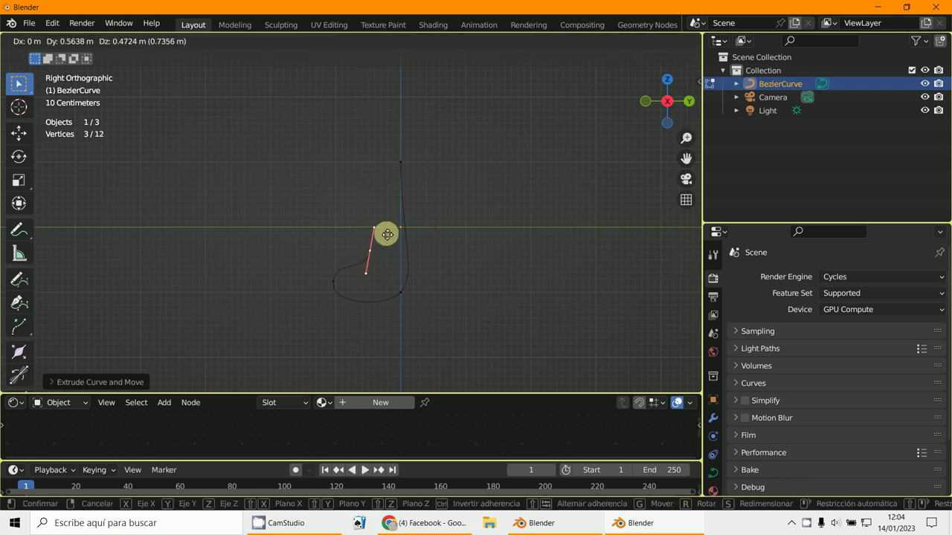
{"action": "left_click", "coordinate": [386, 231]}
{"action": "key", "text": "r"}
{"action": "left_click", "coordinate": [392, 268]}
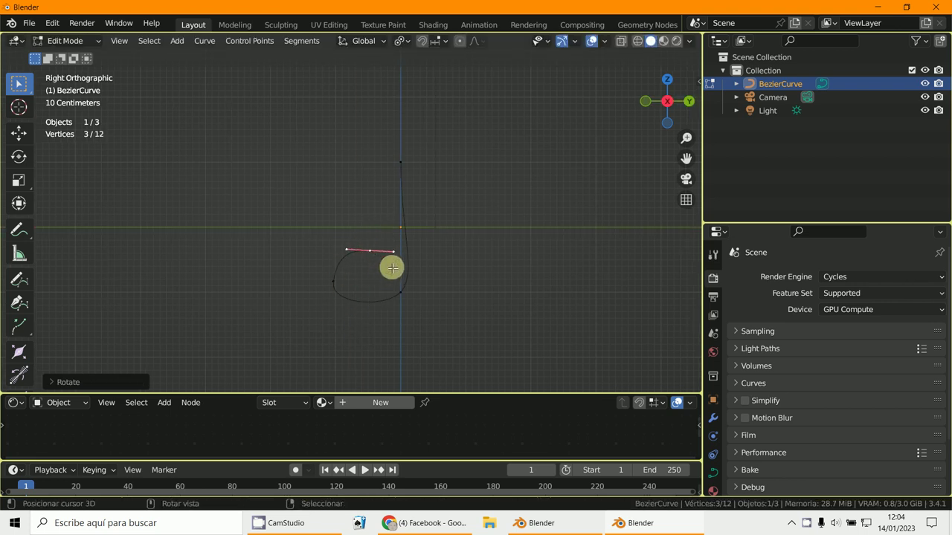
Extrude a point past the vertical strand along positive Y, with its handles tilted diagonally and scaled to about 0.65.
{"action": "key", "text": "g"}
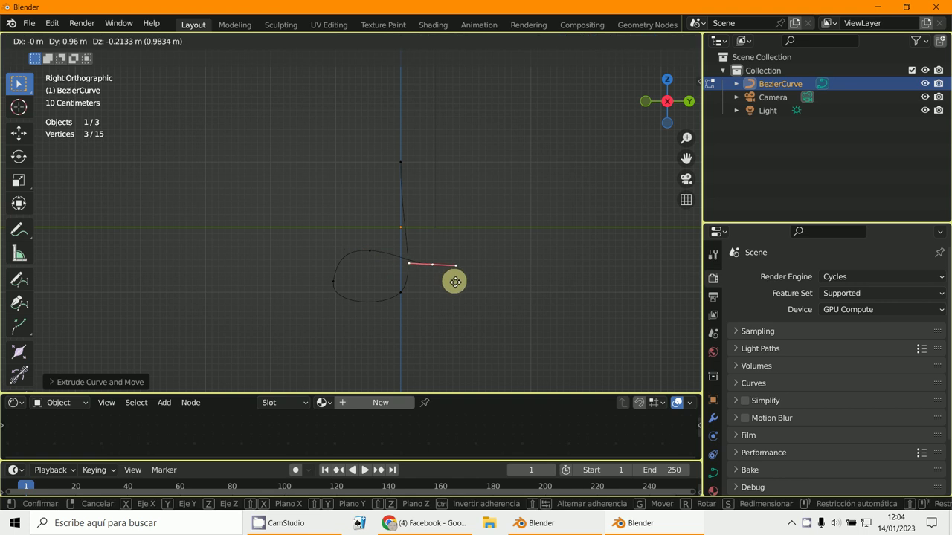
{"action": "left_click", "coordinate": [455, 281]}
{"action": "key", "text": "r"}
{"action": "left_click", "coordinate": [434, 322]}
{"action": "key", "text": "s"}
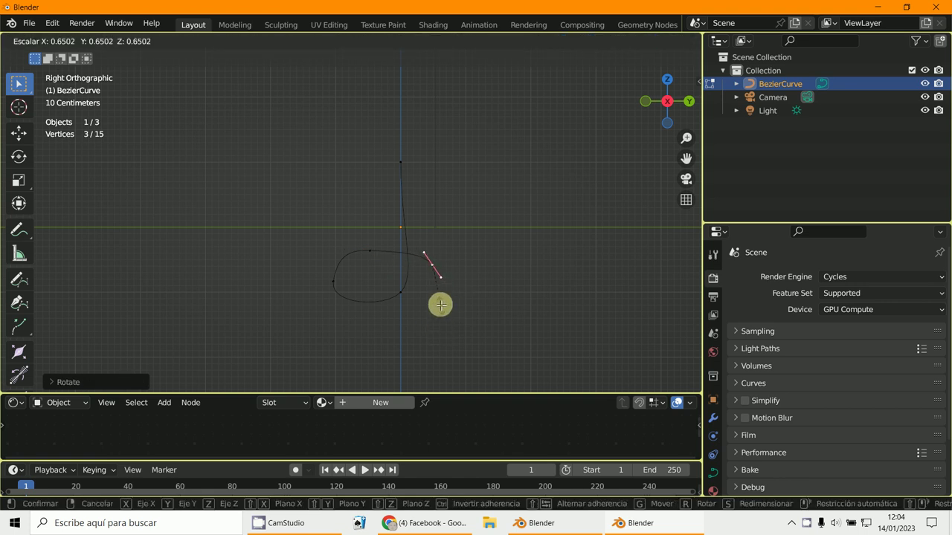
{"action": "left_click", "coordinate": [440, 304]}
{"action": "key", "text": "g"}
{"action": "left_click", "coordinate": [434, 305]}
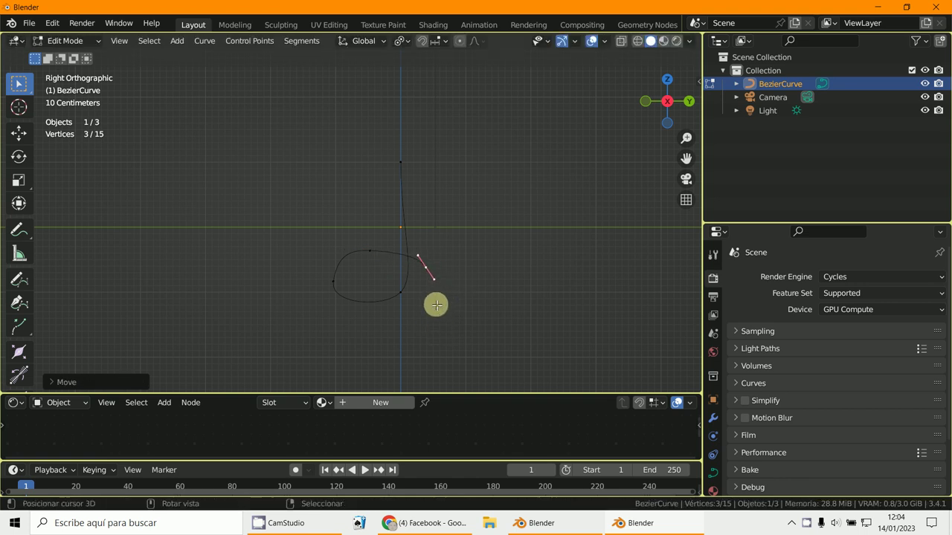
Extrude another point from the curve's end in front view, placing it lower and about 0.54 m toward negative X.
{"action": "key", "text": "KP_1"}
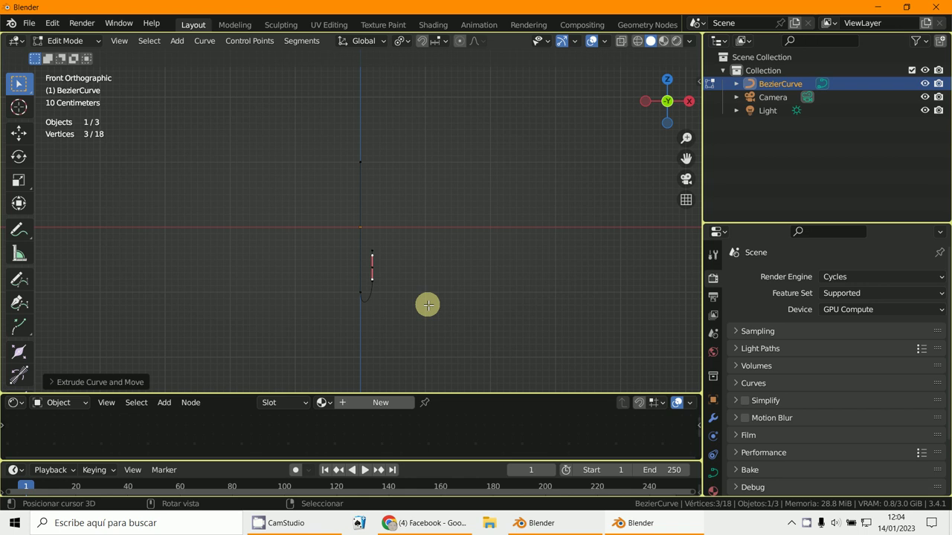
{"action": "key", "text": "g"}
{"action": "left_click", "coordinate": [426, 334]}
{"action": "key", "text": "g"}
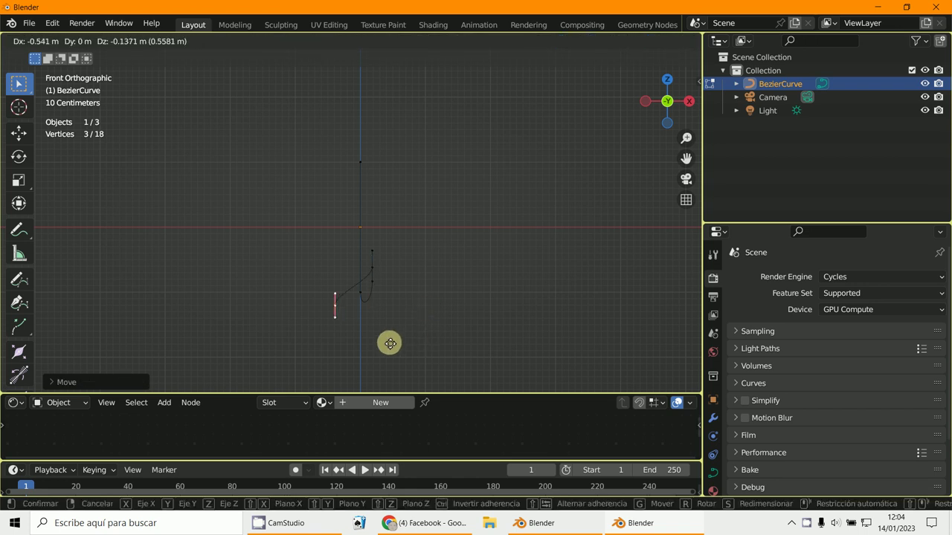
{"action": "left_click", "coordinate": [390, 333]}
{"action": "key", "text": "KP_3"}
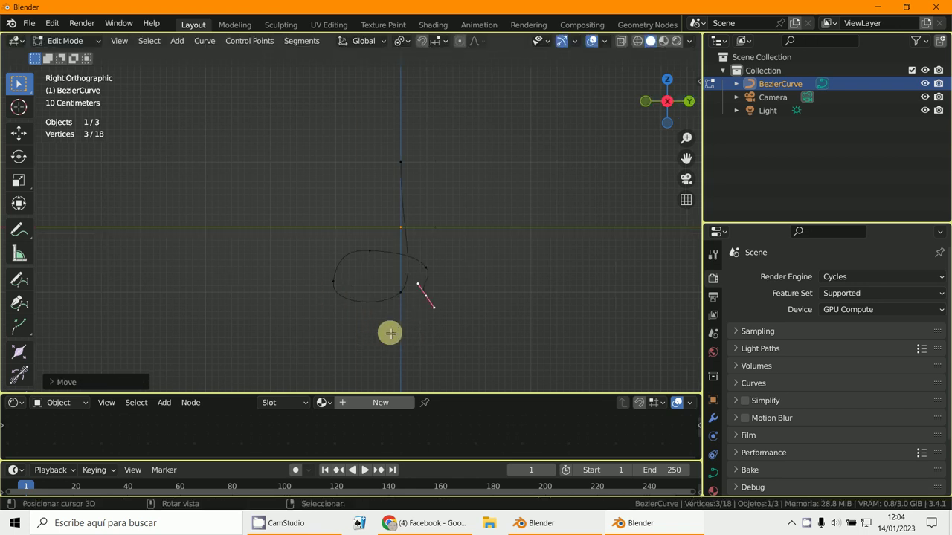
Move the end point about 0.81 m toward negative Y with its handles rotated, and extrude a tail point below it.
{"action": "key", "text": "g"}
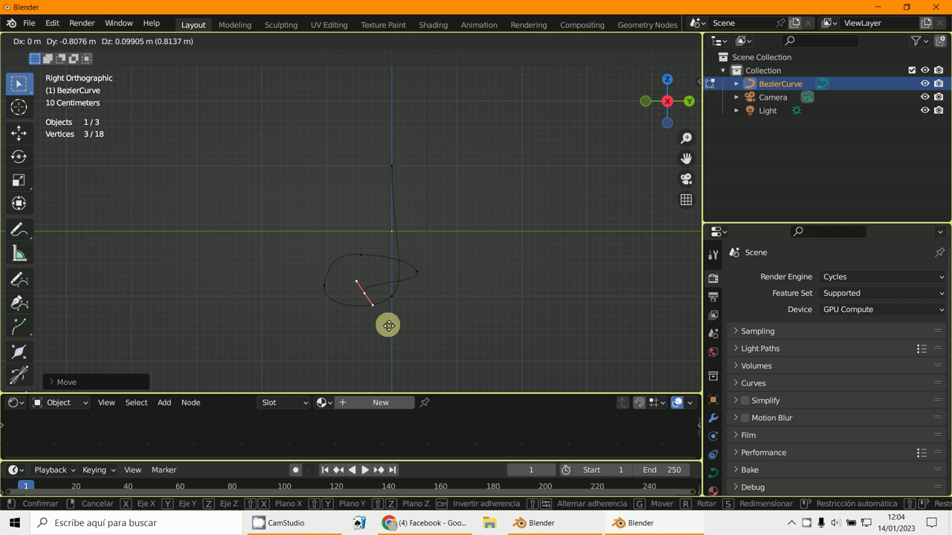
{"action": "left_click", "coordinate": [389, 325]}
{"action": "key", "text": "r"}
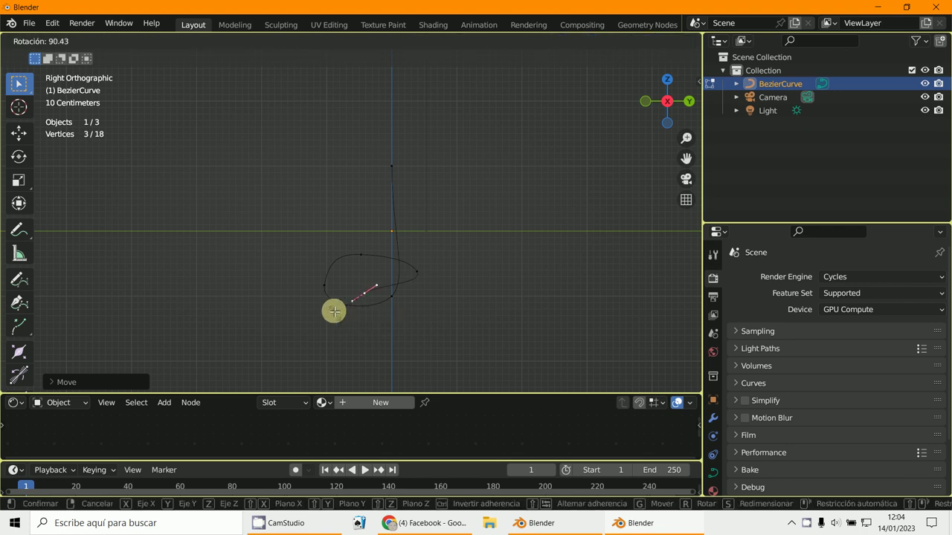
{"action": "left_click", "coordinate": [325, 295]}
{"action": "middle_click_drag", "start_coordinate": [325, 296], "coordinate": [341, 345]}
{"action": "right_click", "coordinate": [405, 364], "text": "ctrl"}
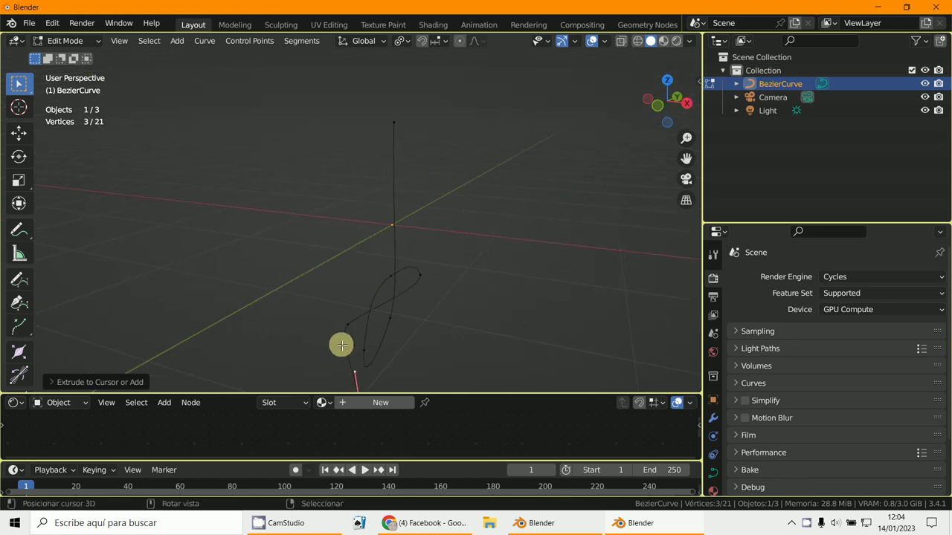
Rotate and enlarge the handles of the loop's outer bend point to smooth the turn, and return to Object Mode.
{"action": "left_click", "coordinate": [424, 283]}
{"action": "key", "text": "r"}
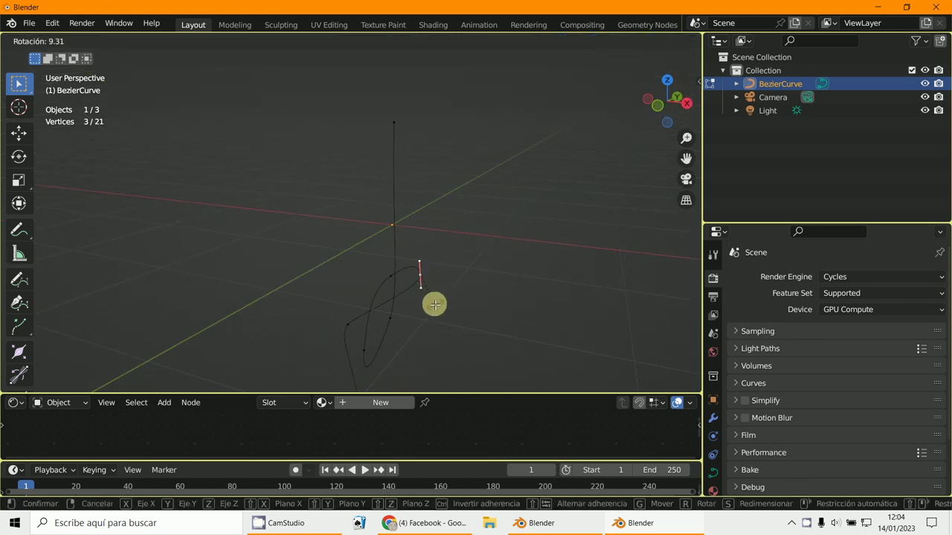
{"action": "left_click", "coordinate": [427, 302]}
{"action": "key", "text": "s"}
{"action": "left_click", "coordinate": [432, 325]}
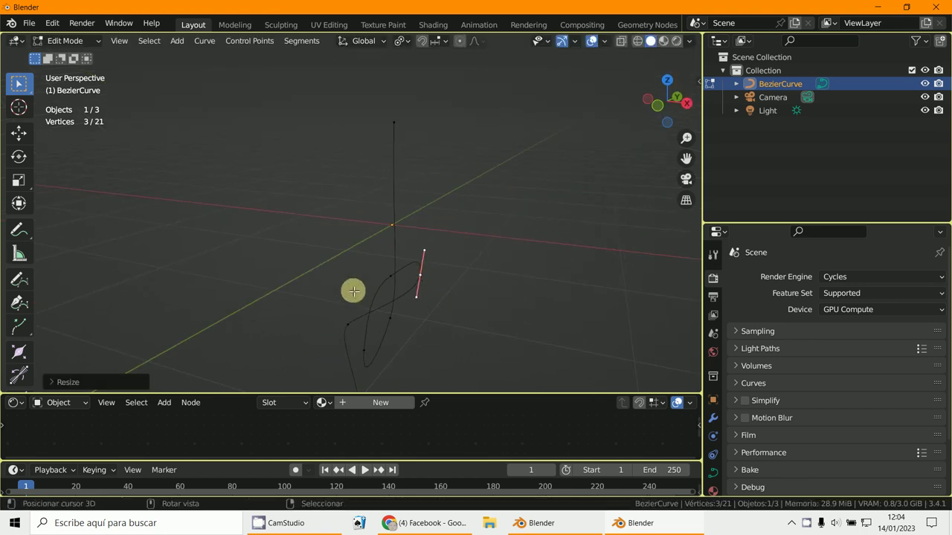
{"action": "left_click", "coordinate": [71, 40]}
{"action": "left_click", "coordinate": [74, 57]}
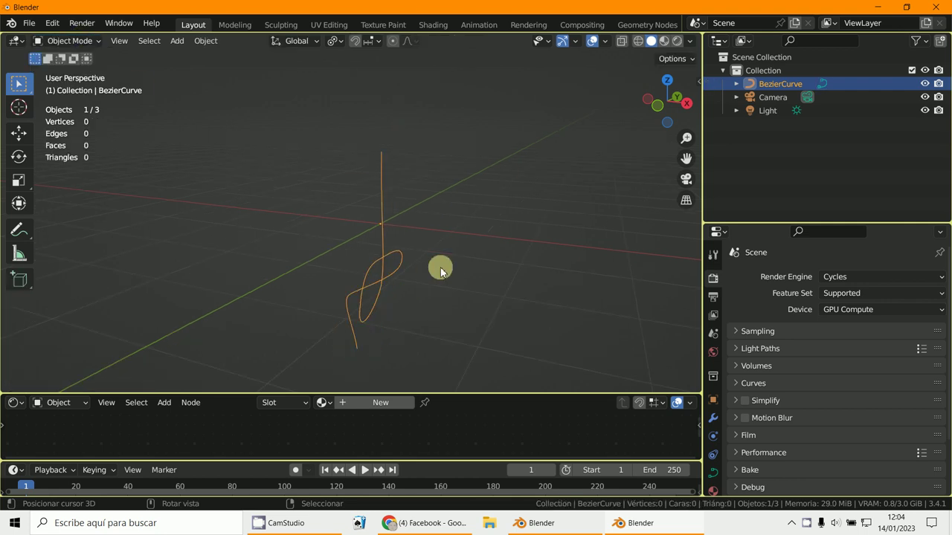
Give the curve a round bevel with a depth of 0.06 m in its geometry settings.
{"action": "middle_click_drag", "start_coordinate": [440, 267], "coordinate": [393, 265]}
{"action": "scroll", "coordinate": [725, 459], "scroll_direction": "down", "scroll_amount": 1}
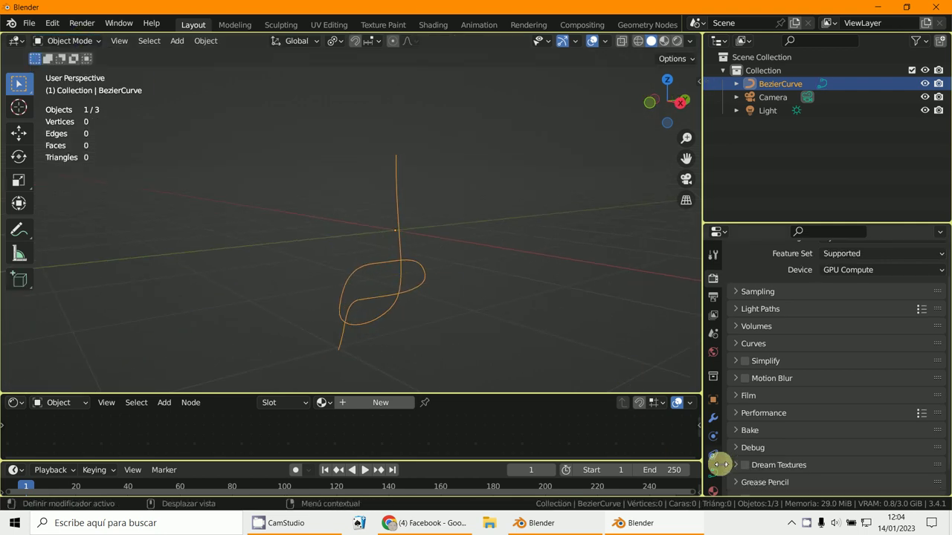
{"action": "left_click", "coordinate": [712, 473]}
{"action": "scroll", "coordinate": [811, 372], "scroll_direction": "down", "scroll_amount": 2}
{"action": "scroll", "coordinate": [810, 385], "scroll_direction": "down", "scroll_amount": 1}
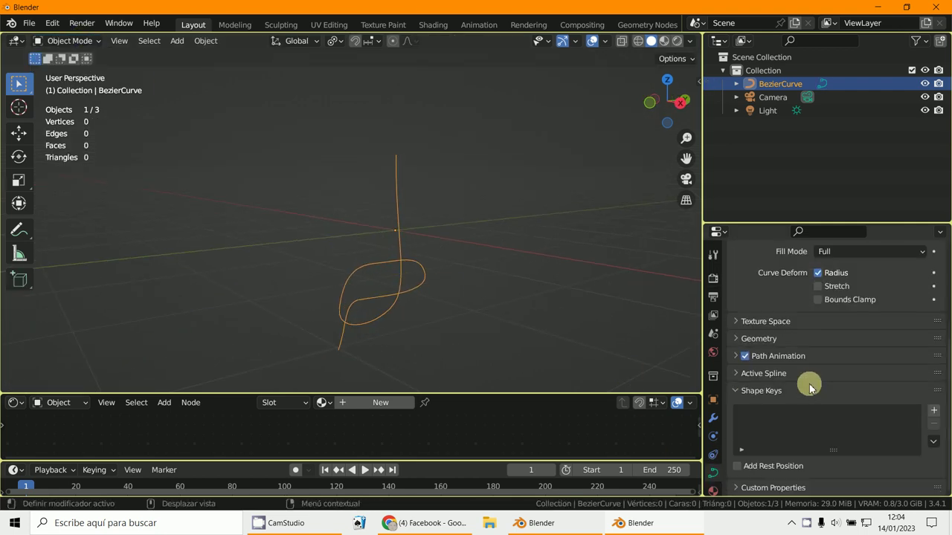
{"action": "left_click", "coordinate": [747, 324]}
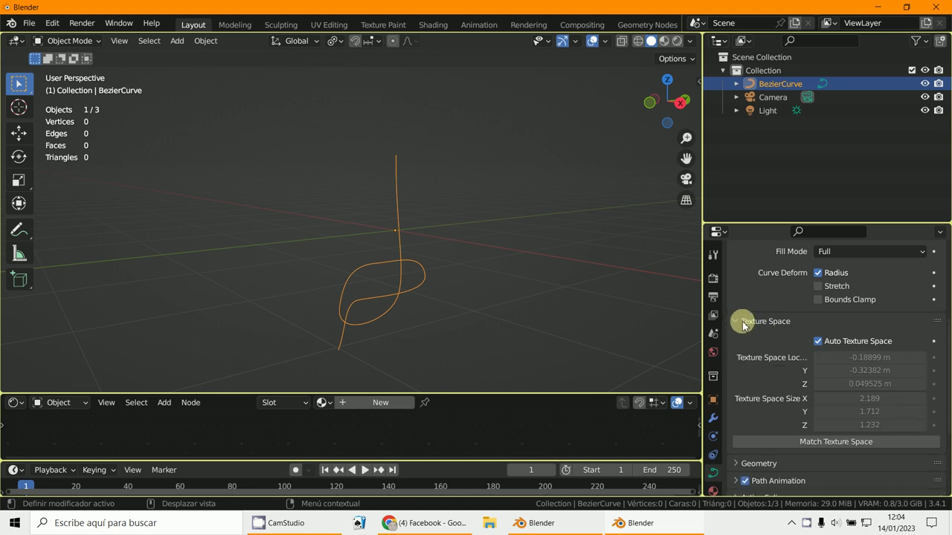
{"action": "left_click", "coordinate": [744, 322]}
{"action": "left_click", "coordinate": [740, 338]}
{"action": "scroll", "coordinate": [868, 446], "scroll_direction": "down", "scroll_amount": 2}
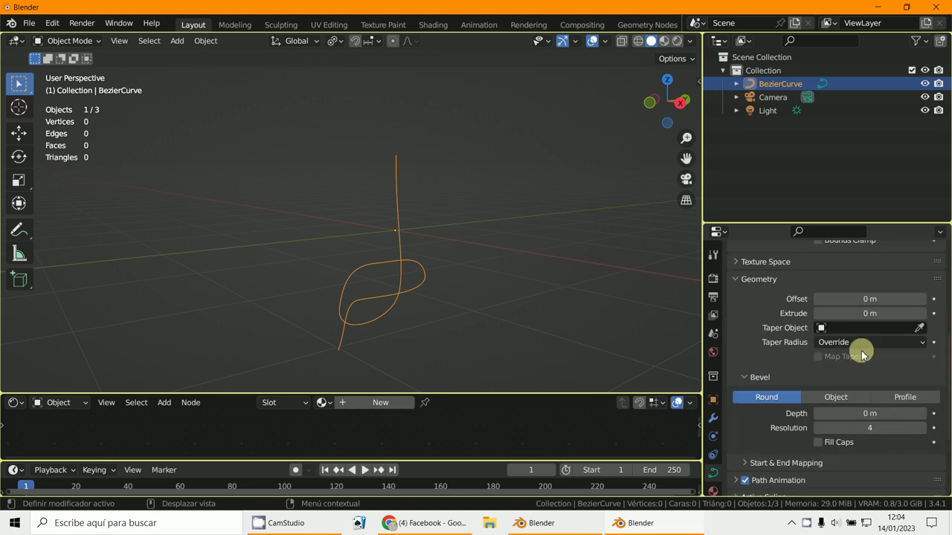
{"action": "left_click_drag", "start_coordinate": [853, 413], "coordinate": [861, 412]}
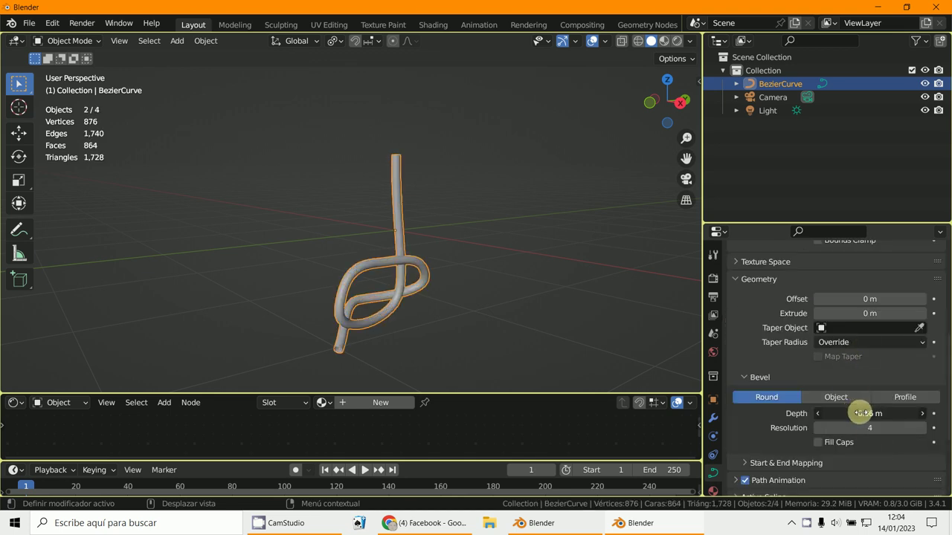
{"action": "middle_click_drag", "start_coordinate": [493, 293], "coordinate": [357, 283]}
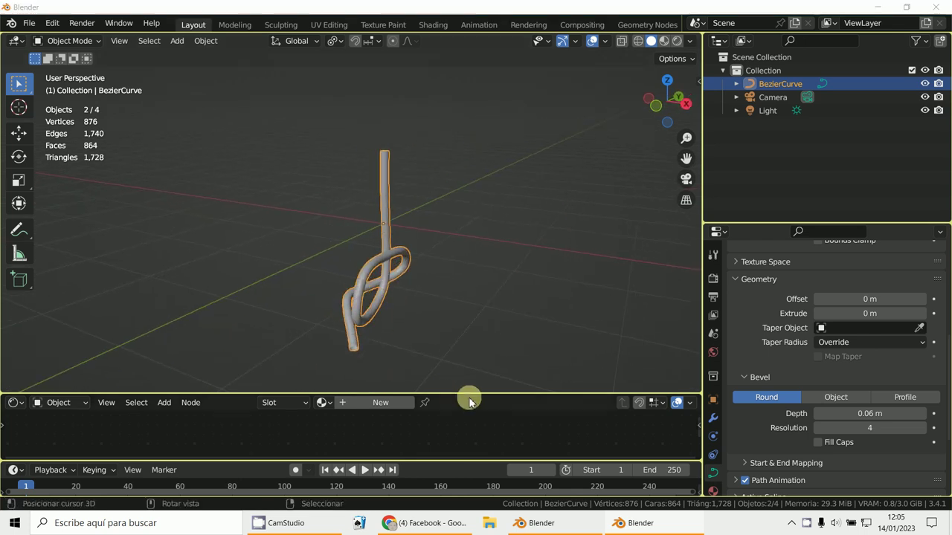
Enlarge the shader editor, create a new material for the curve, and add an Image Texture with mapping nodes to the Principled BSDF.
{"action": "left_click_drag", "start_coordinate": [464, 394], "coordinate": [377, 195]}
{"action": "left_click", "coordinate": [376, 200]}
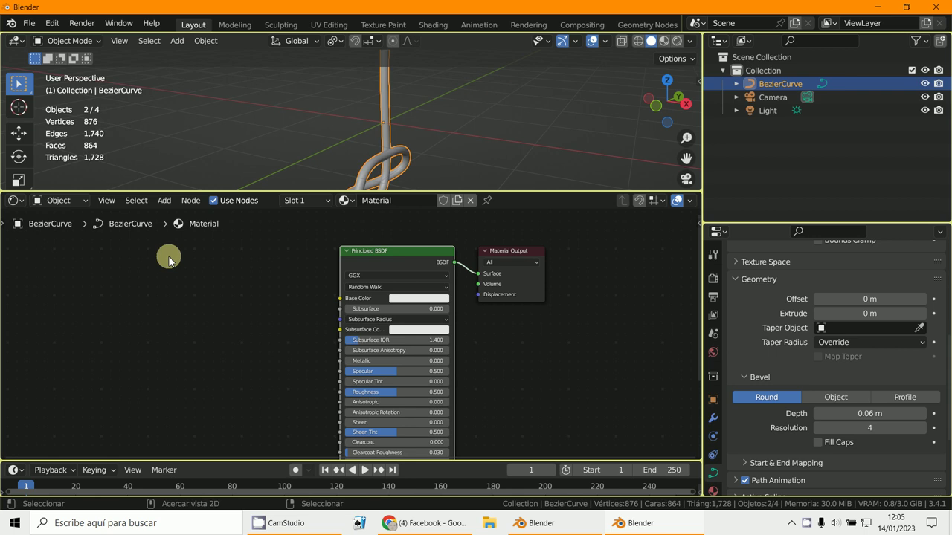
{"action": "key", "text": "ctrl+t"}
{"action": "scroll", "coordinate": [168, 260], "scroll_direction": "up", "scroll_amount": 2}
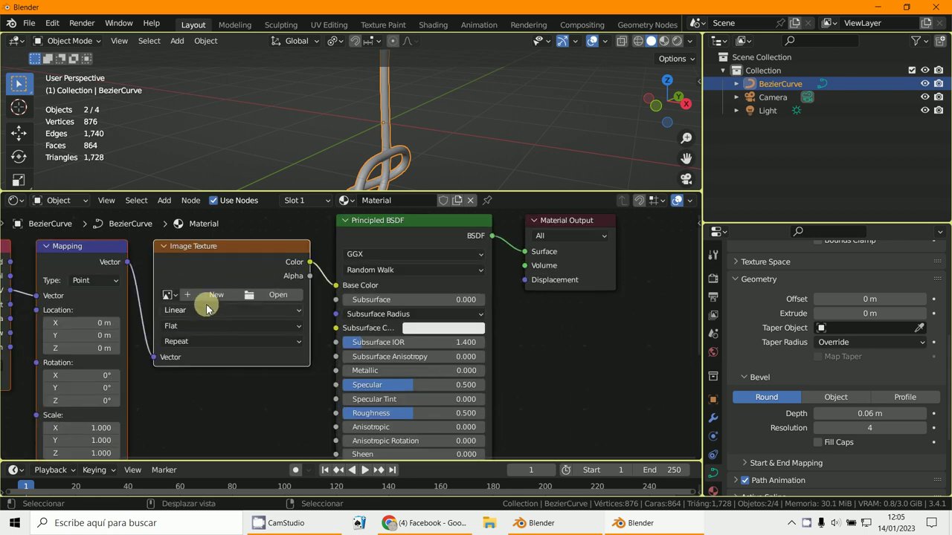
Load Bandas_01.jpg from the VARIADAS folder into the Image Texture node.
{"action": "left_click", "coordinate": [268, 296]}
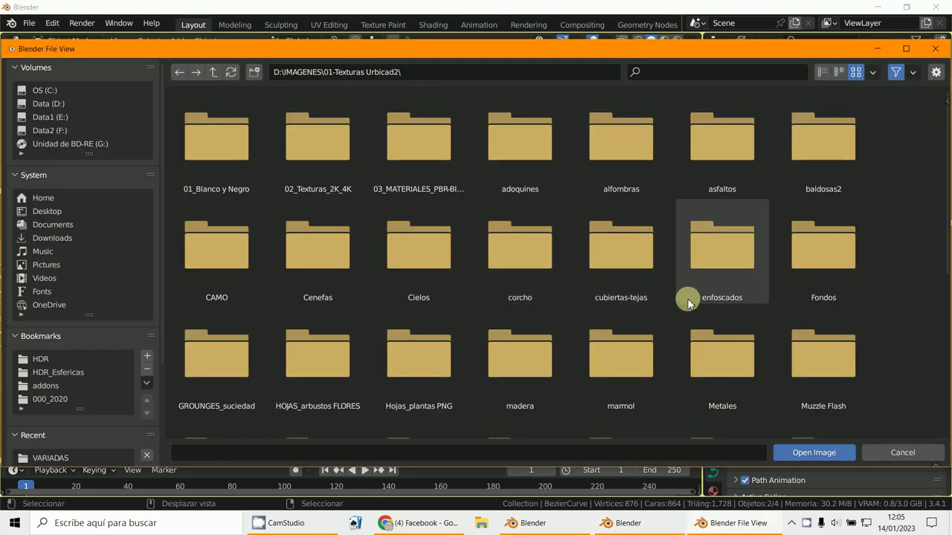
{"action": "scroll", "coordinate": [674, 355], "scroll_direction": "down", "scroll_amount": 2}
{"action": "scroll", "coordinate": [674, 355], "scroll_direction": "down", "scroll_amount": 3}
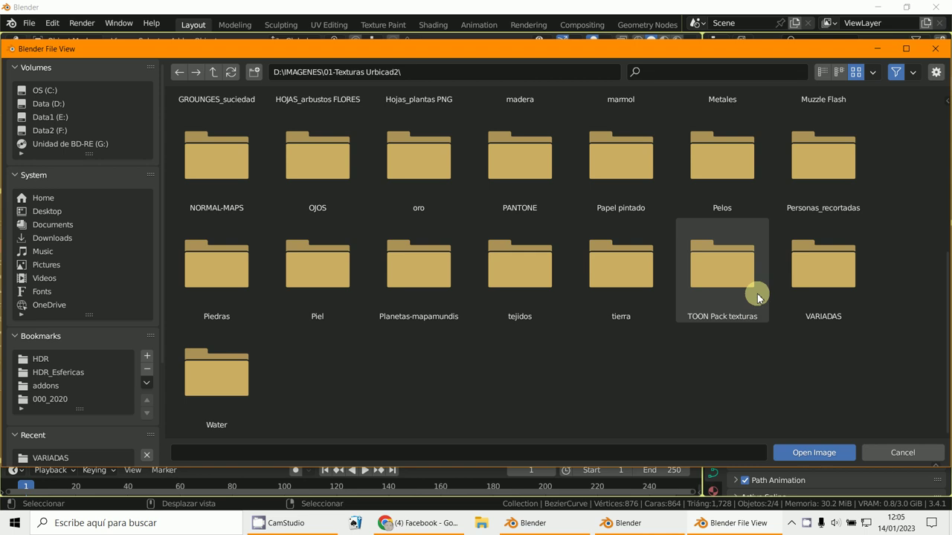
{"action": "double_click", "coordinate": [826, 268]}
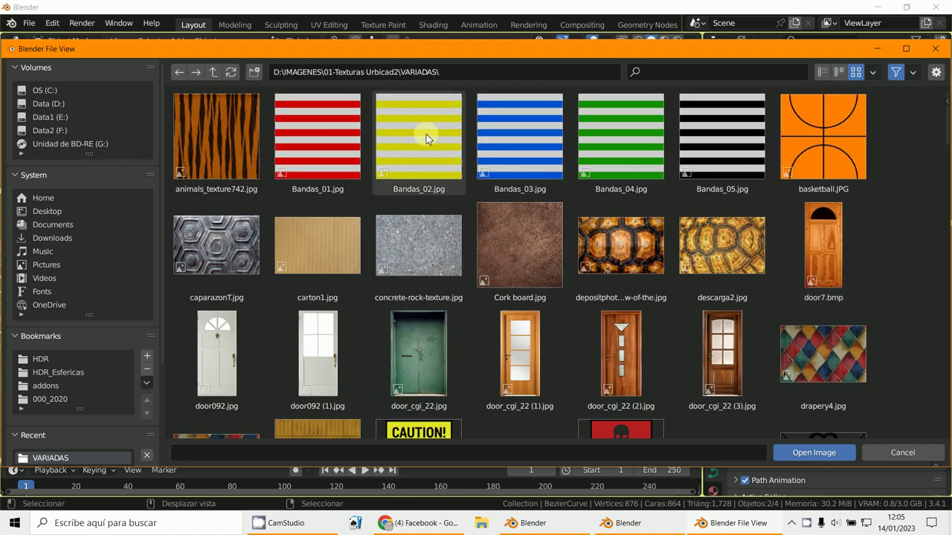
{"action": "double_click", "coordinate": [311, 146]}
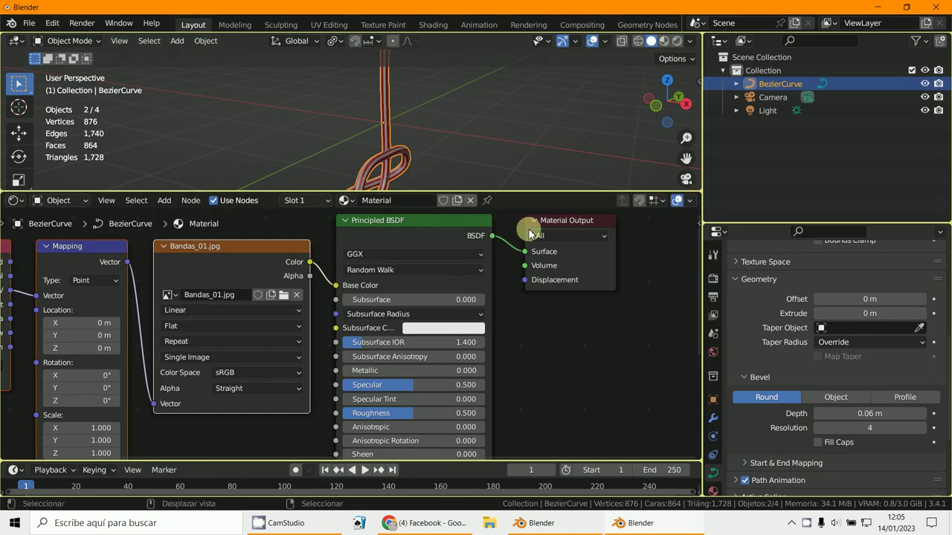
Enlarge the 3D viewport and set the Mapping node's Y rotation to 6.6°.
{"action": "left_click_drag", "start_coordinate": [535, 195], "coordinate": [521, 306]}
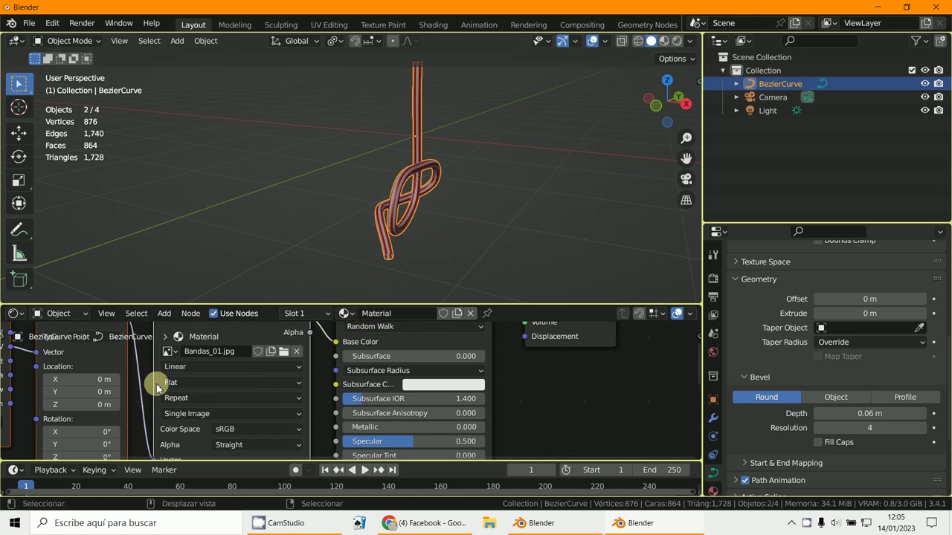
{"action": "key", "text": "Home"}
{"action": "middle_click_drag", "start_coordinate": [328, 389], "coordinate": [301, 396], "text": "ctrl"}
{"action": "mouse_move", "coordinate": [270, 396]}
{"action": "left_mouse_down"}
{"action": "mouse_move", "coordinate": [310, 403]}
{"action": "mouse_move", "coordinate": [270, 400]}
{"action": "left_mouse_up"}
{"action": "key", "text": "Return"}
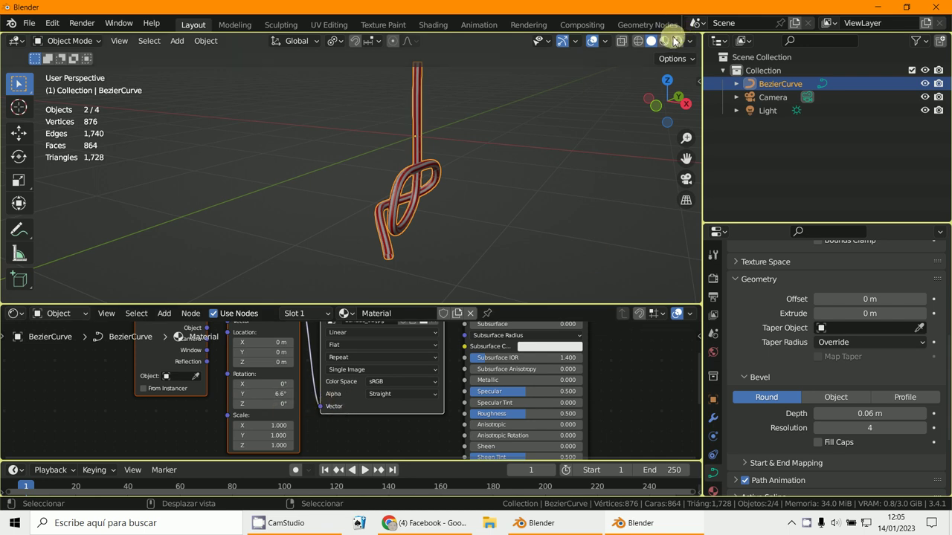
Show the viewport in rendered shading and set the Mapping node's Z rotation to 90°.
{"action": "left_click", "coordinate": [675, 42]}
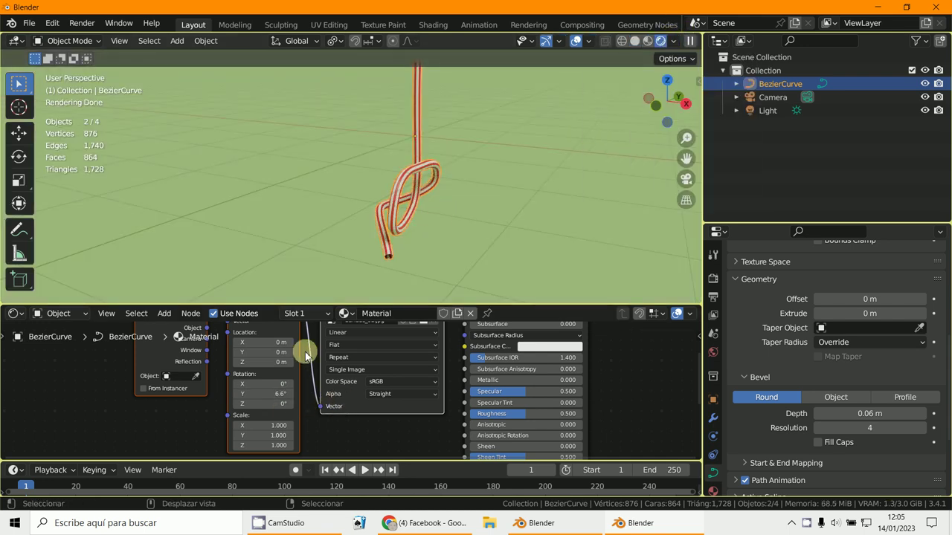
{"action": "left_click", "coordinate": [269, 400]}
{"action": "type", "text": "90"}
{"action": "key", "text": "Return"}
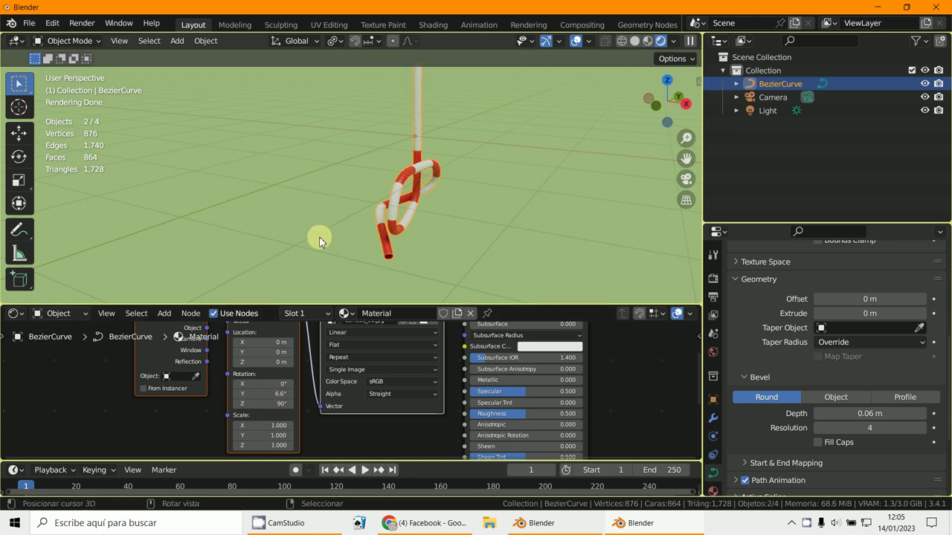
Edit the curve and scale the handles of two control points on the knot's loop to alter the stripe spacing.
{"action": "left_click", "coordinate": [59, 41]}
{"action": "left_click", "coordinate": [63, 58]}
{"action": "left_click", "coordinate": [66, 39]}
{"action": "left_click", "coordinate": [67, 71]}
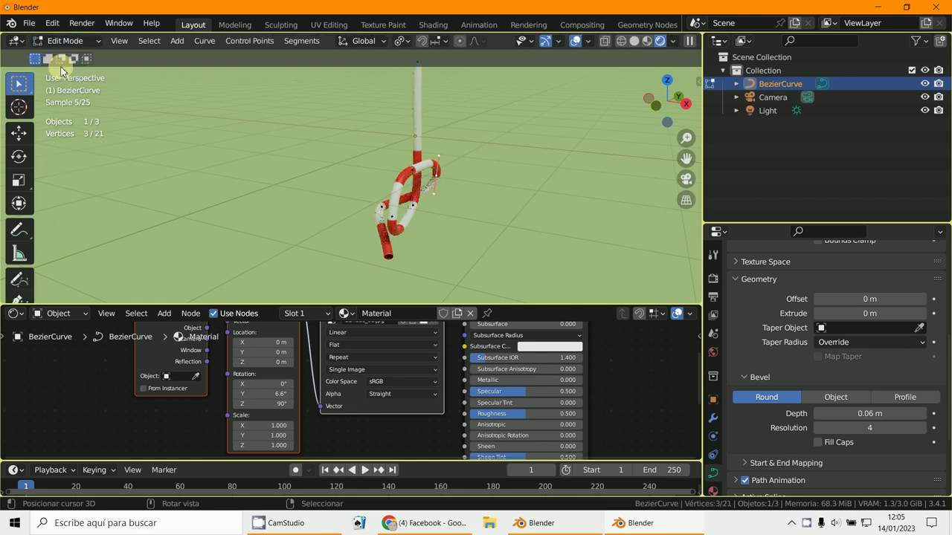
{"action": "middle_click_drag", "start_coordinate": [431, 144], "coordinate": [394, 142]}
{"action": "scroll", "coordinate": [435, 124], "scroll_direction": "down", "scroll_amount": 3}
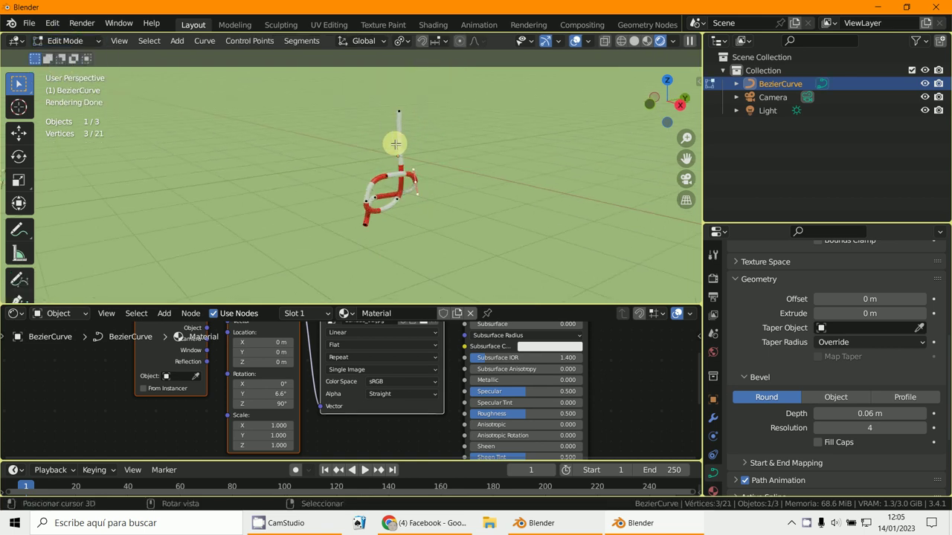
{"action": "key", "text": "s"}
{"action": "left_click", "coordinate": [424, 194]}
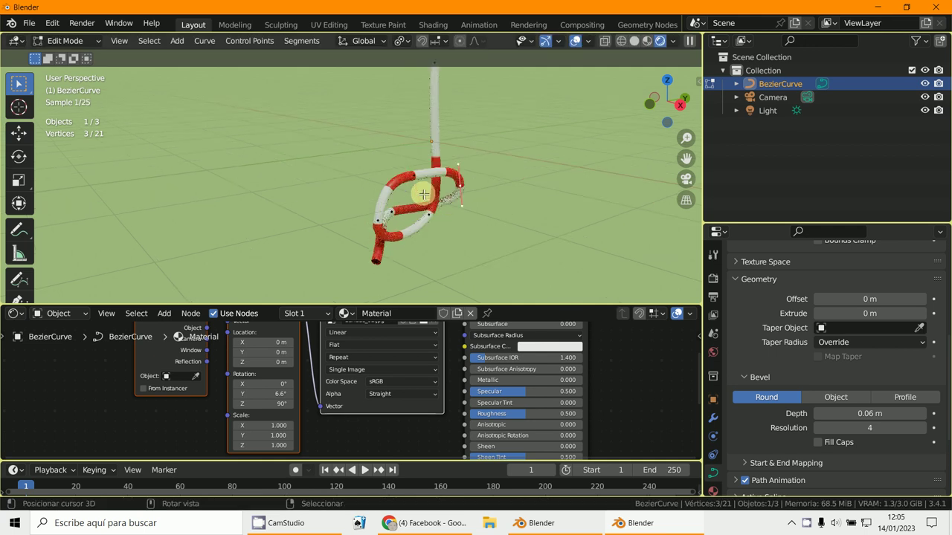
{"action": "key", "text": "s"}
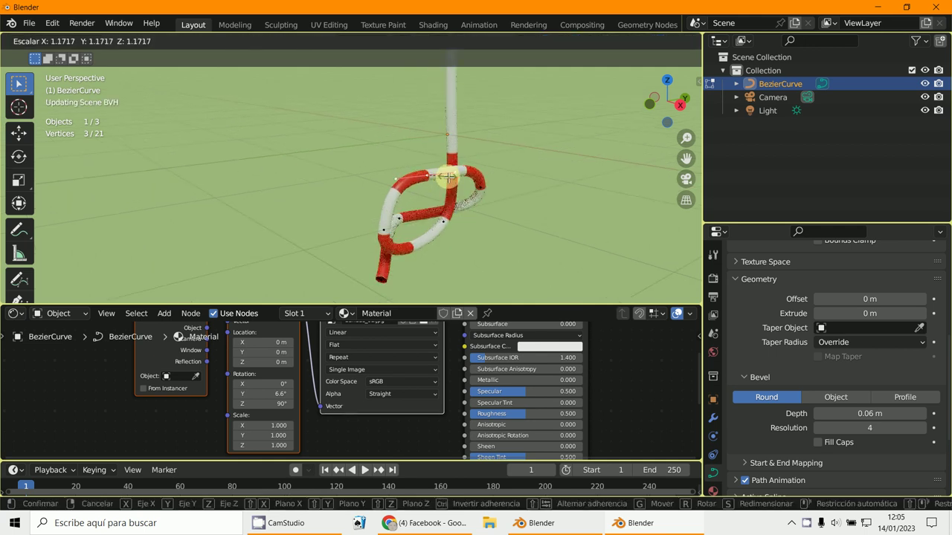
{"action": "left_click", "coordinate": [397, 199]}
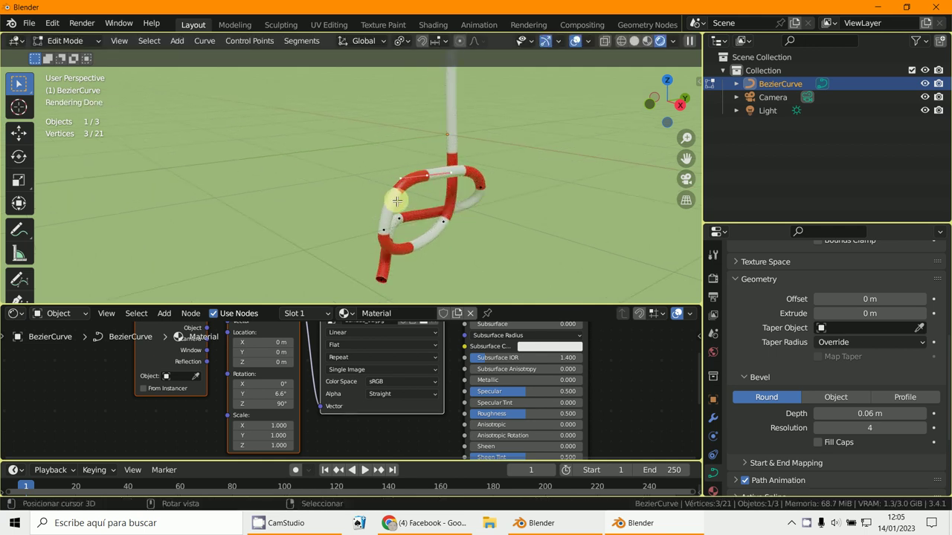
Return to solid shading and Object Mode, and set the curve's bevel depth to 0 m.
{"action": "scroll", "coordinate": [447, 133], "scroll_direction": "down", "scroll_amount": 4}
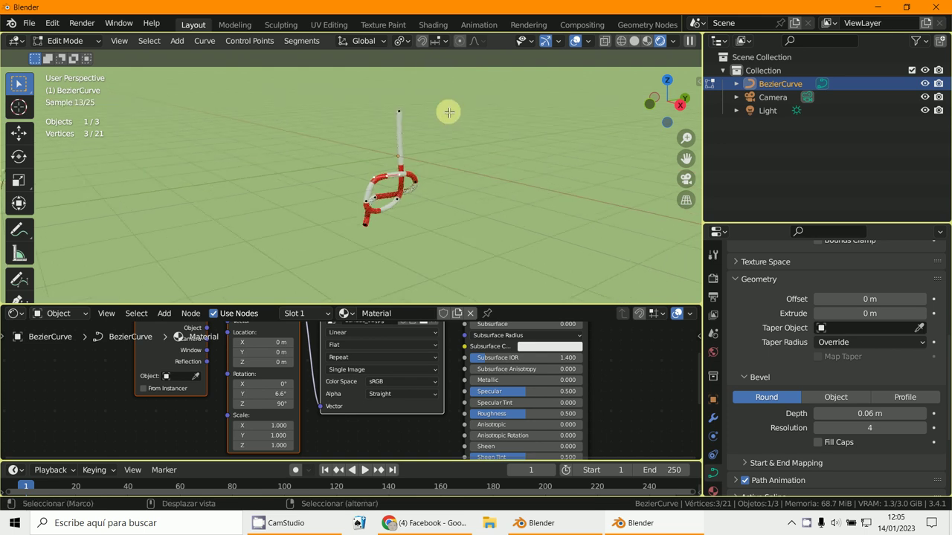
{"action": "scroll", "coordinate": [417, 175], "scroll_direction": "up", "scroll_amount": 2}
{"action": "scroll", "coordinate": [447, 199], "scroll_direction": "up", "scroll_amount": 2}
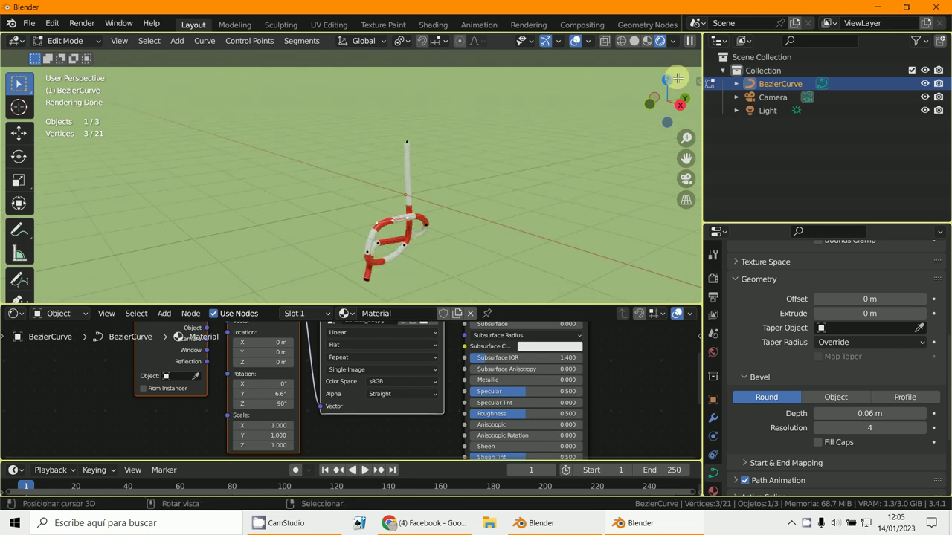
{"action": "left_click", "coordinate": [634, 42]}
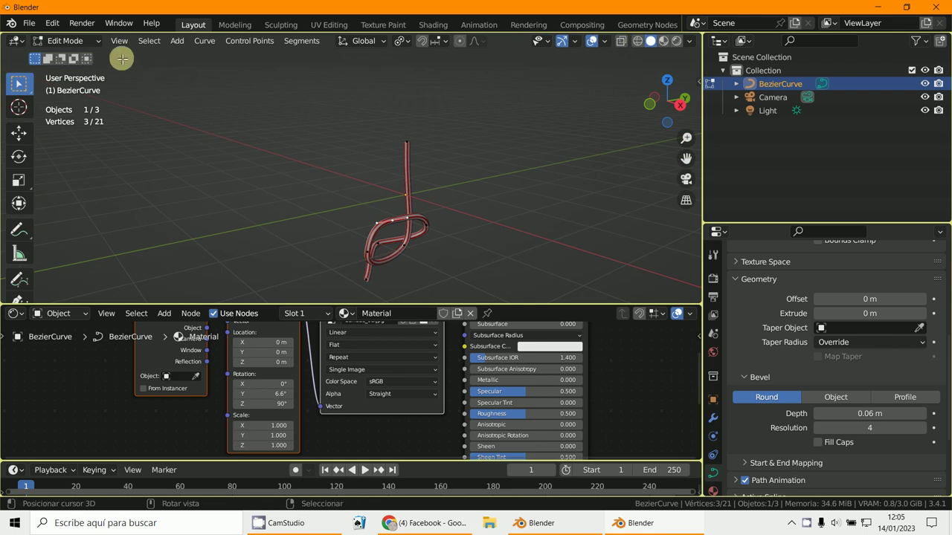
{"action": "left_click", "coordinate": [75, 41]}
{"action": "left_click", "coordinate": [74, 56]}
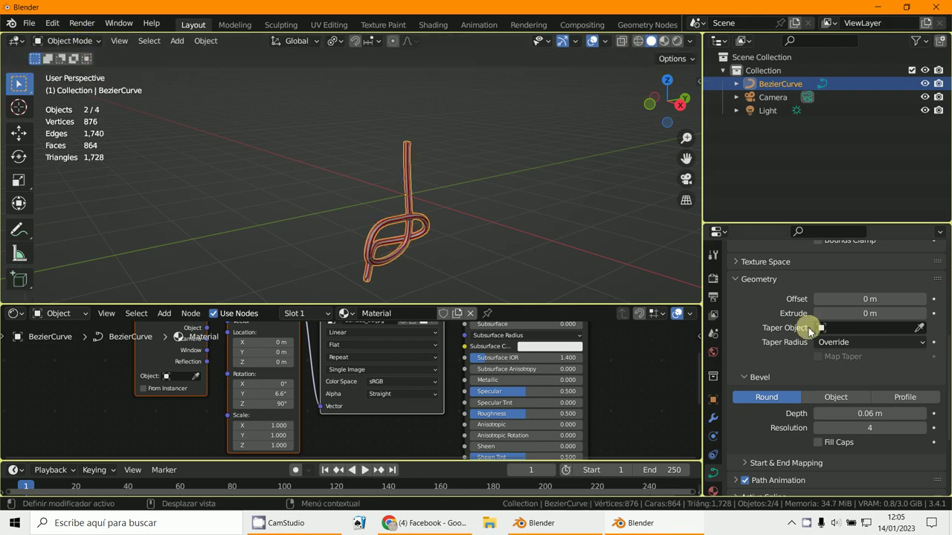
{"action": "left_click_drag", "start_coordinate": [917, 409], "coordinate": [855, 417]}
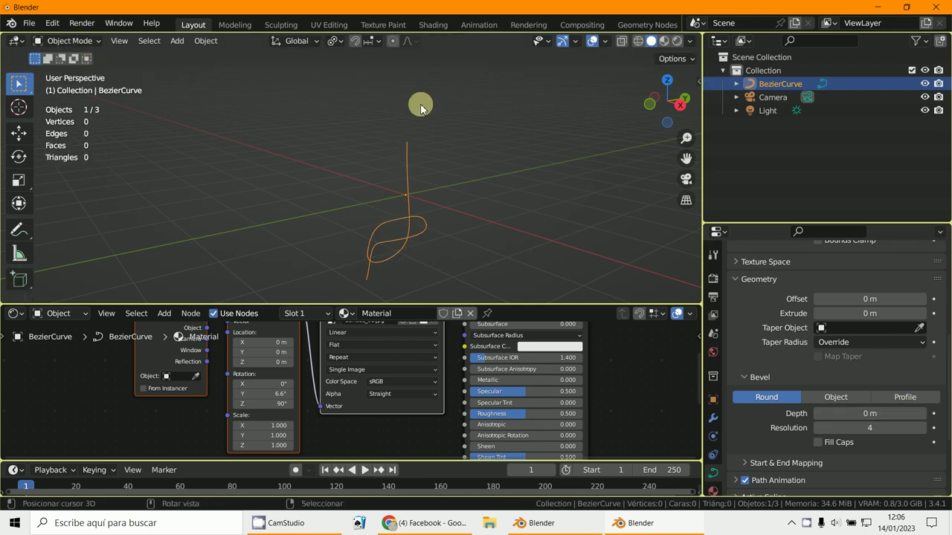
Convert the unbevelled curve to a mesh.
{"action": "left_click", "coordinate": [204, 42]}
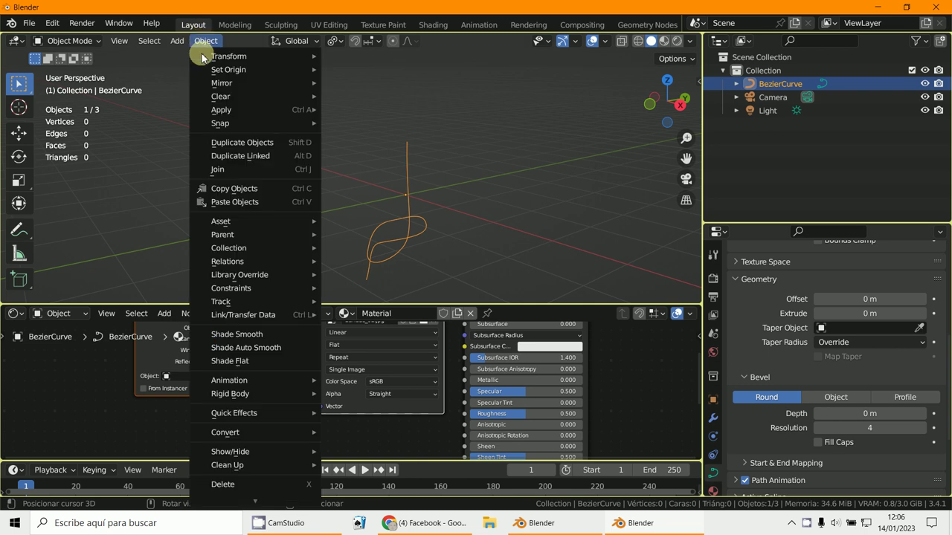
{"action": "mouse_move", "coordinate": [262, 439]}
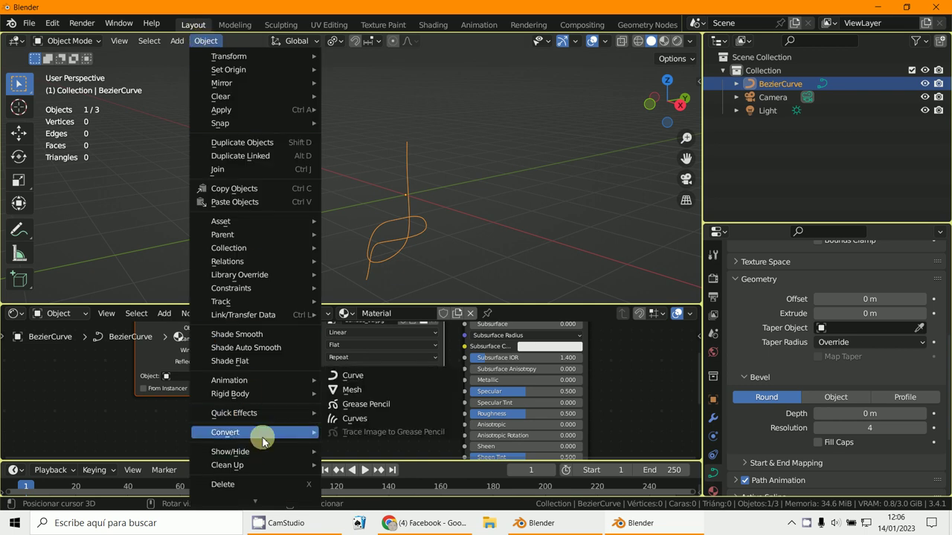
{"action": "left_click", "coordinate": [373, 392]}
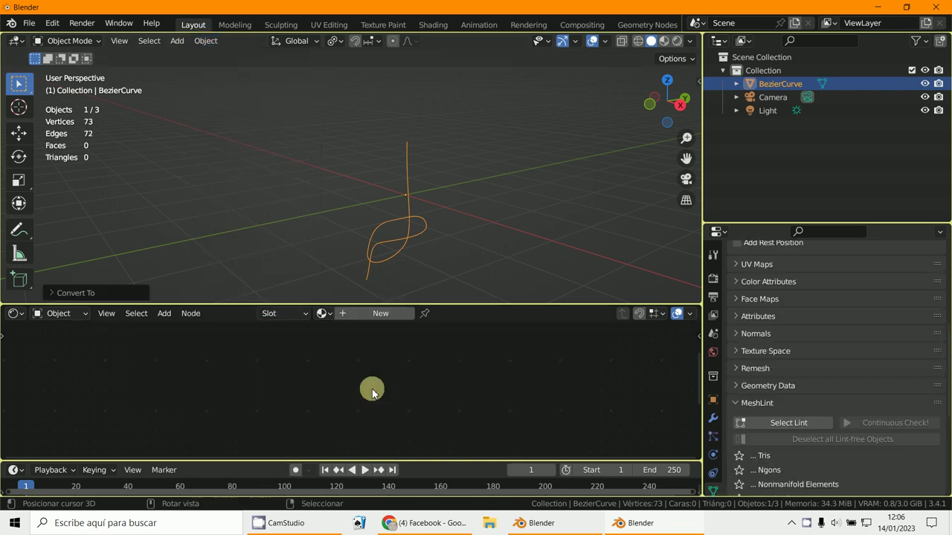
Enter Edit Mode on the converted mesh with vertex selection and examine the vertex spacing around the knot.
{"action": "left_click", "coordinate": [69, 43]}
{"action": "left_click", "coordinate": [64, 67]}
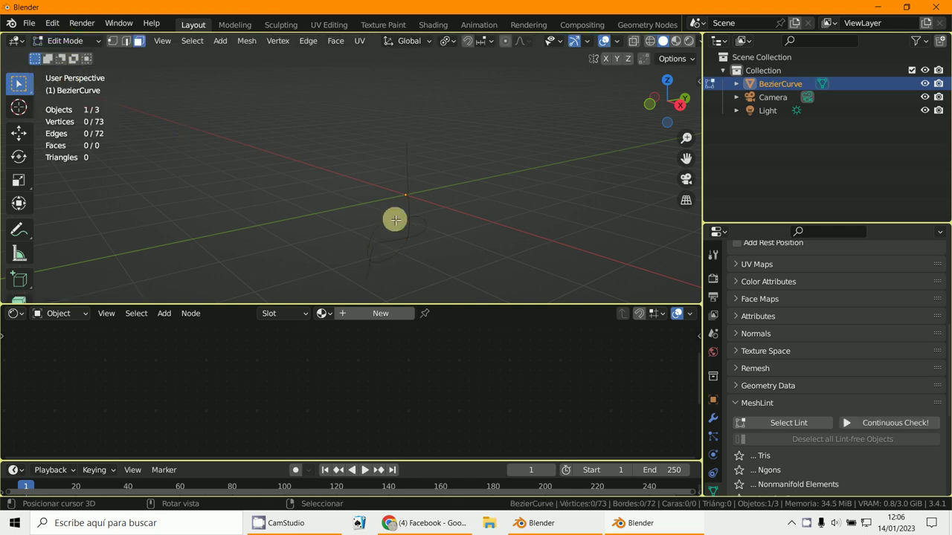
{"action": "left_click", "coordinate": [112, 41]}
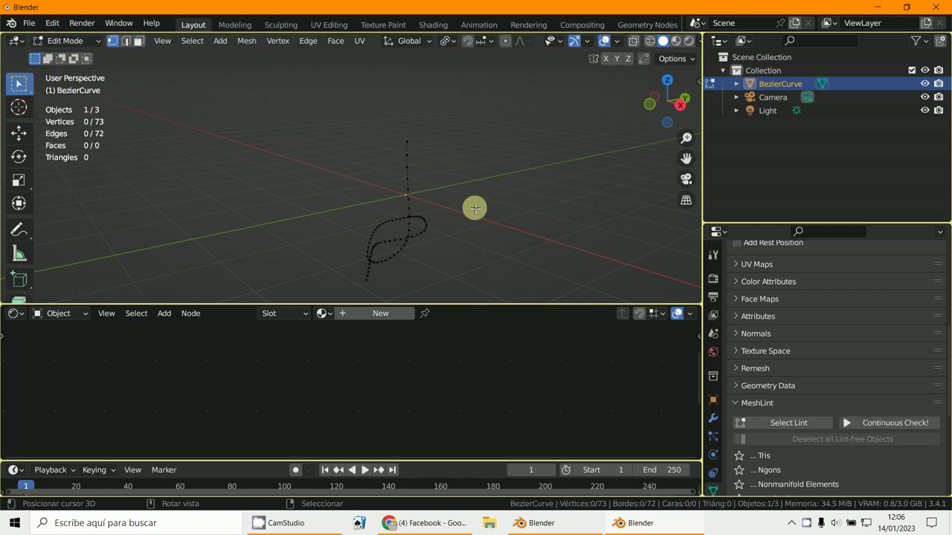
{"action": "middle_click_drag", "start_coordinate": [409, 253], "coordinate": [385, 176]}
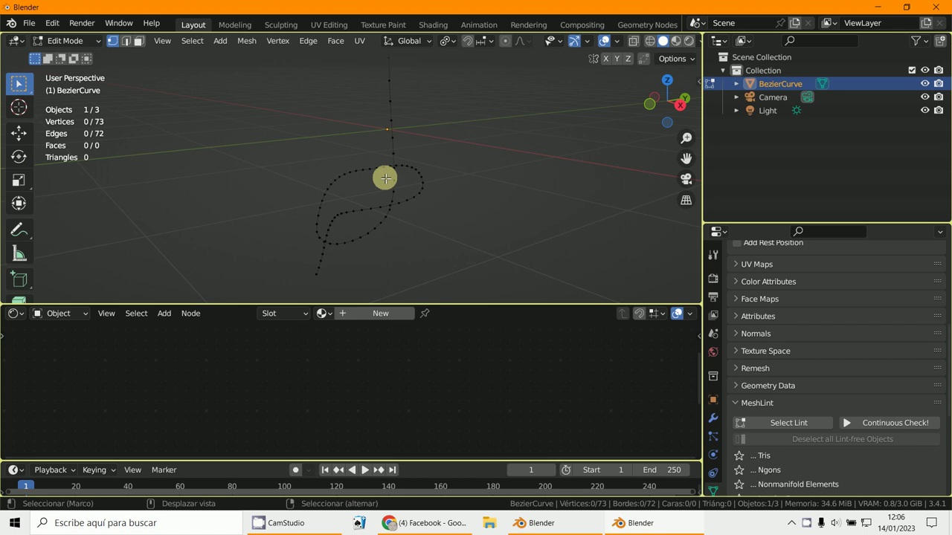
{"action": "middle_click_drag", "start_coordinate": [418, 125], "coordinate": [423, 174]}
{"action": "scroll", "coordinate": [368, 138], "scroll_direction": "up", "scroll_amount": 5}
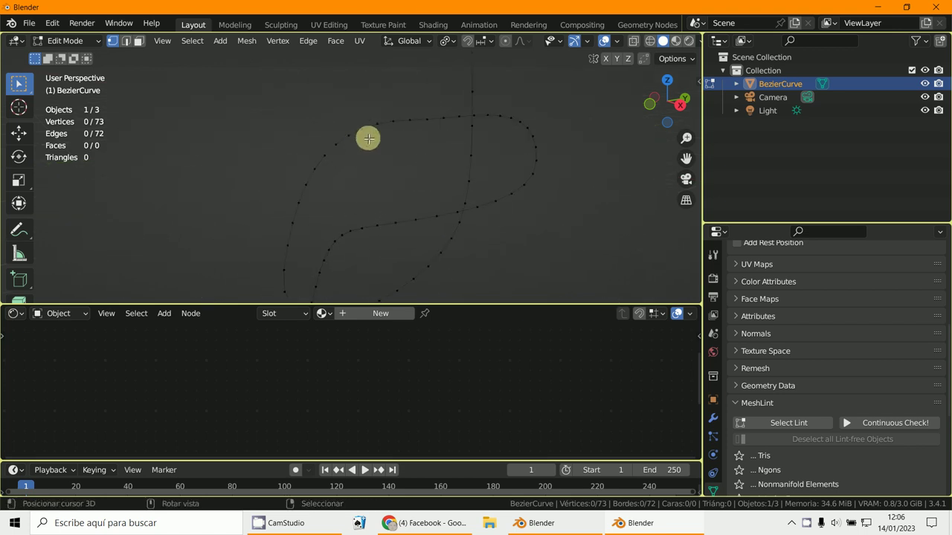
{"action": "scroll", "coordinate": [421, 198], "scroll_direction": "down", "scroll_amount": 6}
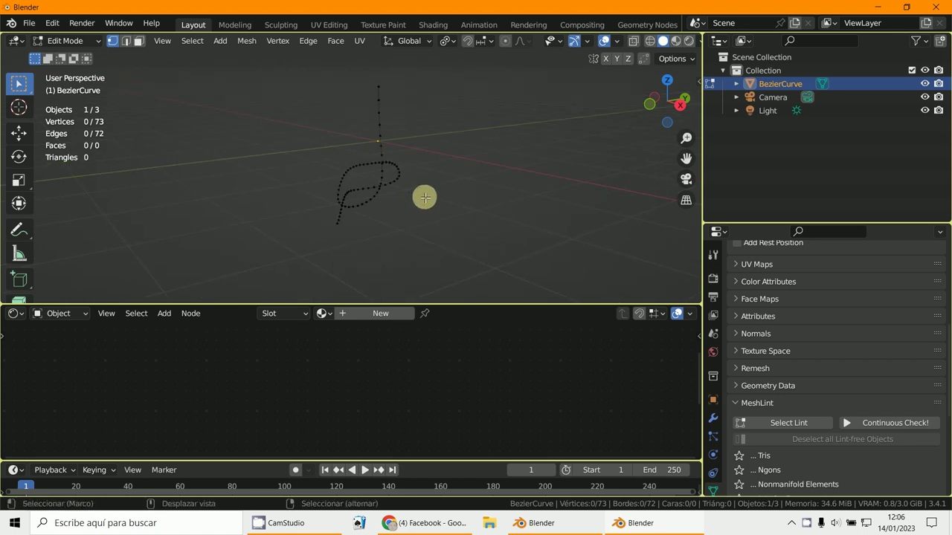
Select all vertices and distribute them evenly along the line with LoopTools Space.
{"action": "key", "text": "a"}
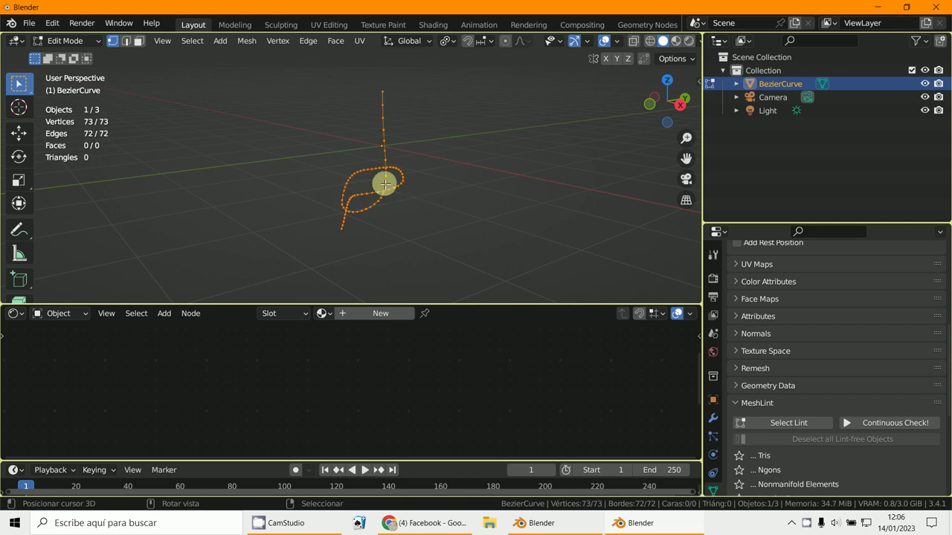
{"action": "right_click", "coordinate": [421, 192]}
{"action": "mouse_move", "coordinate": [394, 175]}
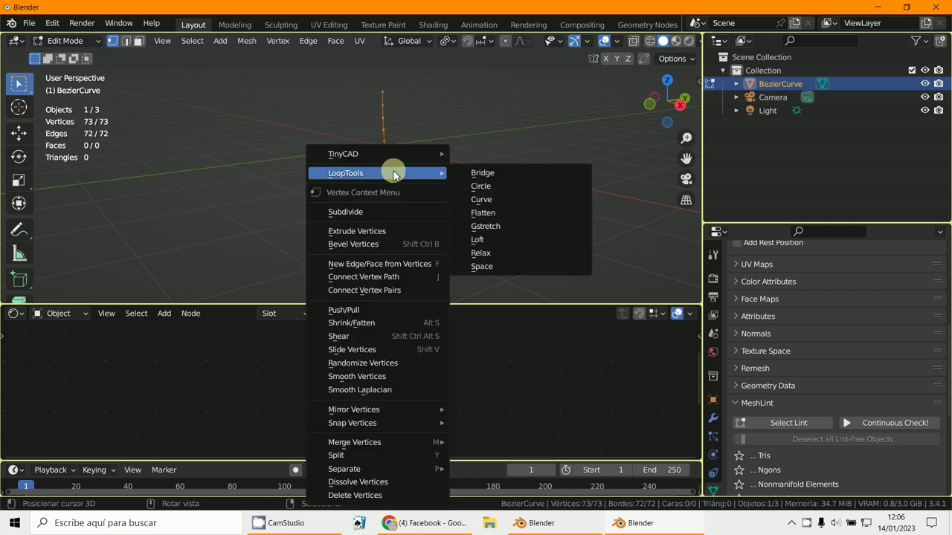
{"action": "left_click", "coordinate": [490, 269]}
{"action": "middle_click_drag", "start_coordinate": [419, 248], "coordinate": [418, 87], "text": "ctrl"}
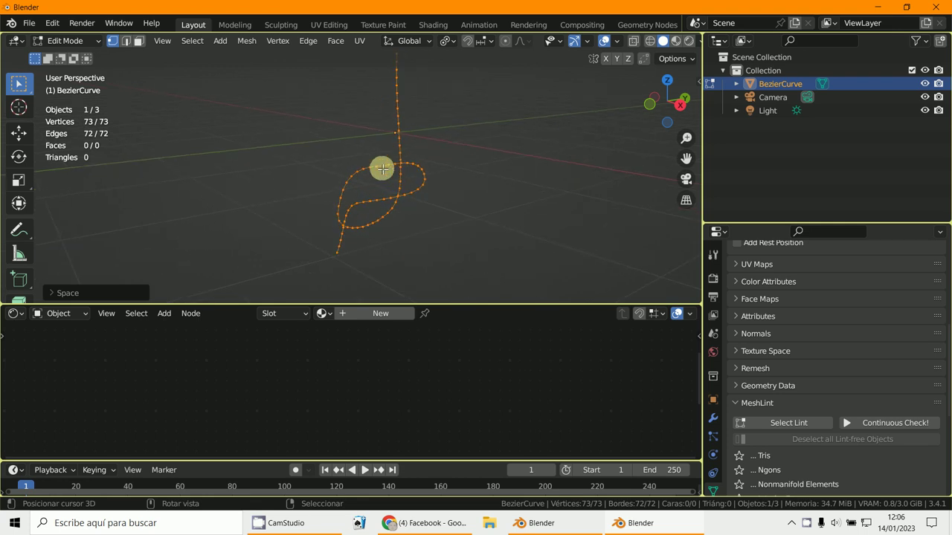
Search the add-on preferences for "loop", check that Mesh: LoopTools is enabled and view its details, and close the preferences.
{"action": "left_click", "coordinate": [52, 23]}
{"action": "left_click", "coordinate": [71, 229]}
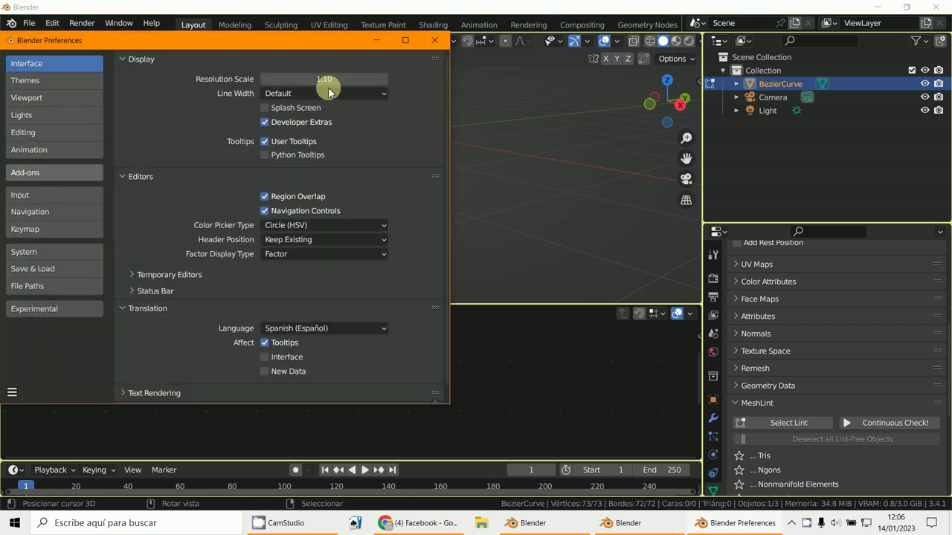
{"action": "left_click", "coordinate": [387, 77]}
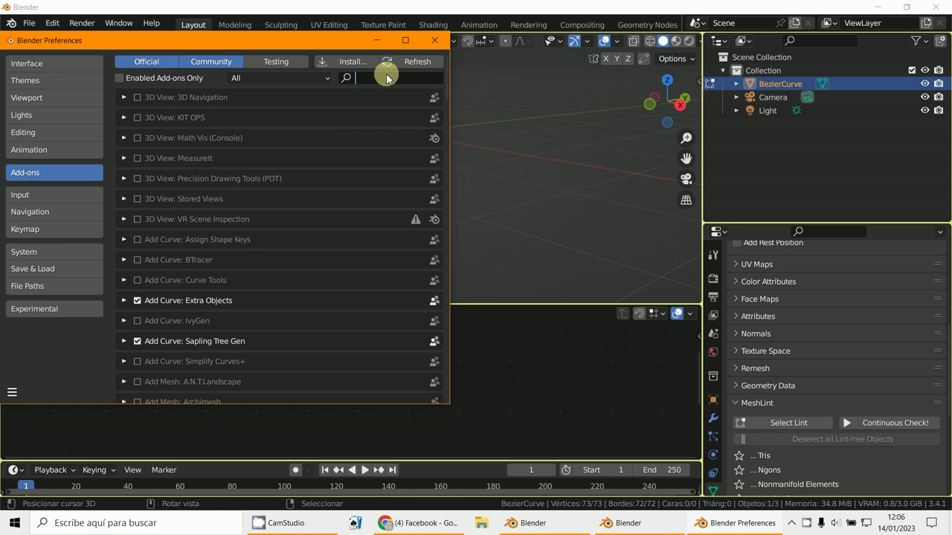
{"action": "type", "text": "loop"}
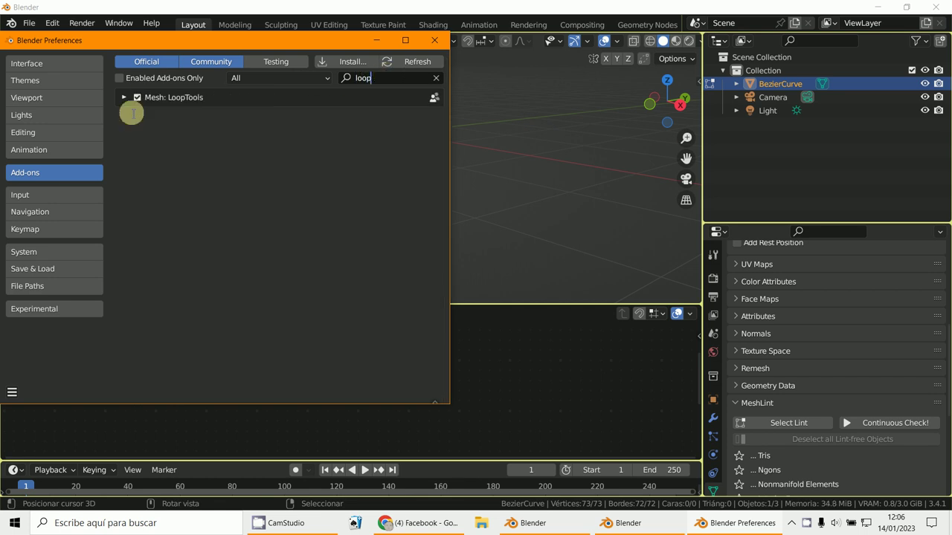
{"action": "left_click", "coordinate": [125, 98]}
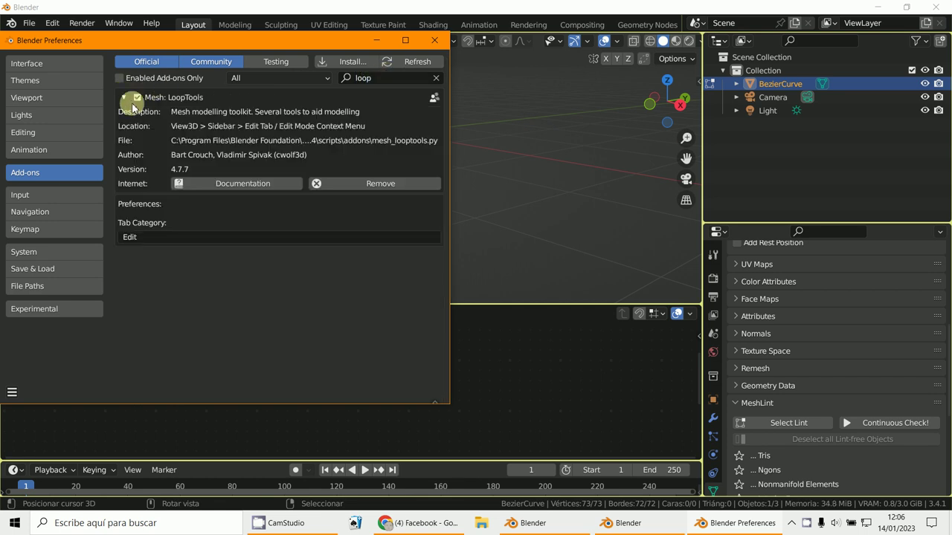
{"action": "left_click", "coordinate": [137, 97]}
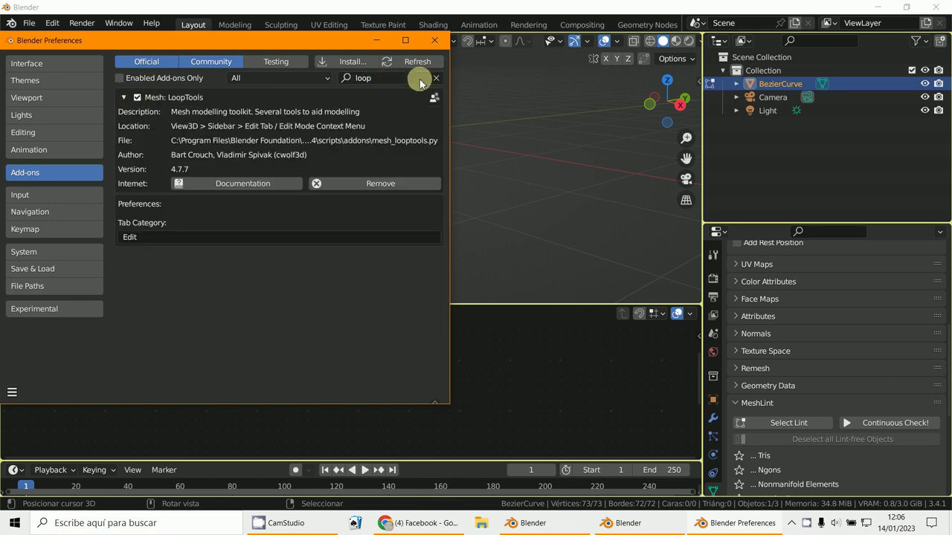
{"action": "left_click", "coordinate": [434, 42]}
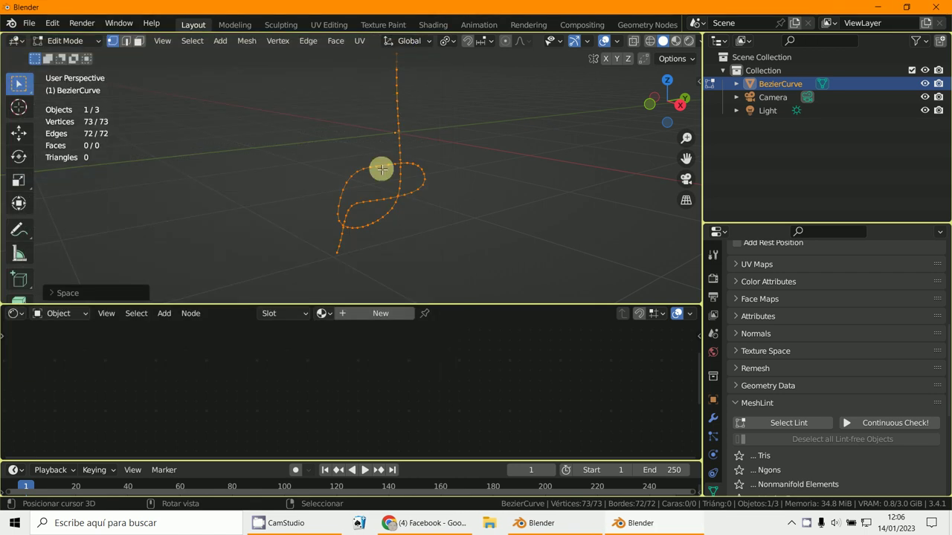
Return to Object Mode and convert the evenly spaced mesh back to a curve.
{"action": "left_click", "coordinate": [66, 41]}
{"action": "left_click", "coordinate": [67, 57]}
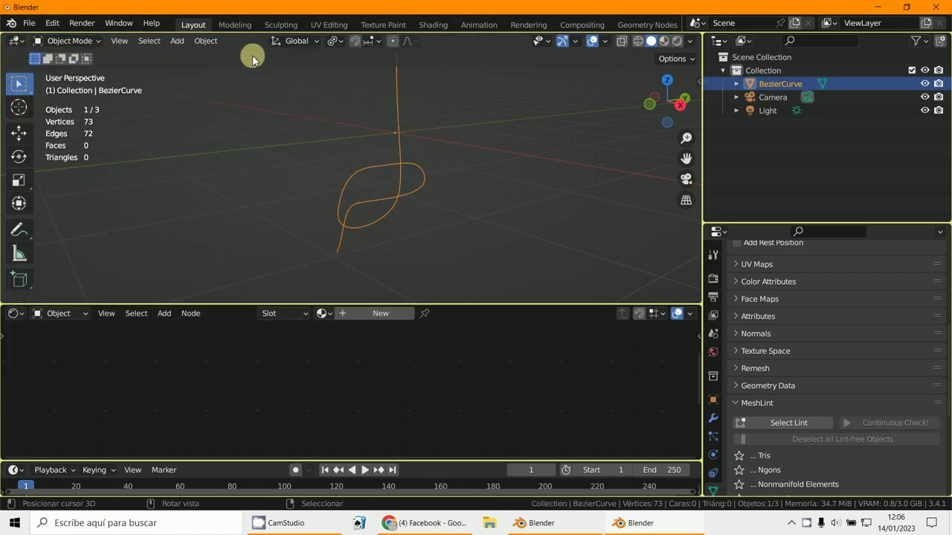
{"action": "left_click", "coordinate": [206, 41]}
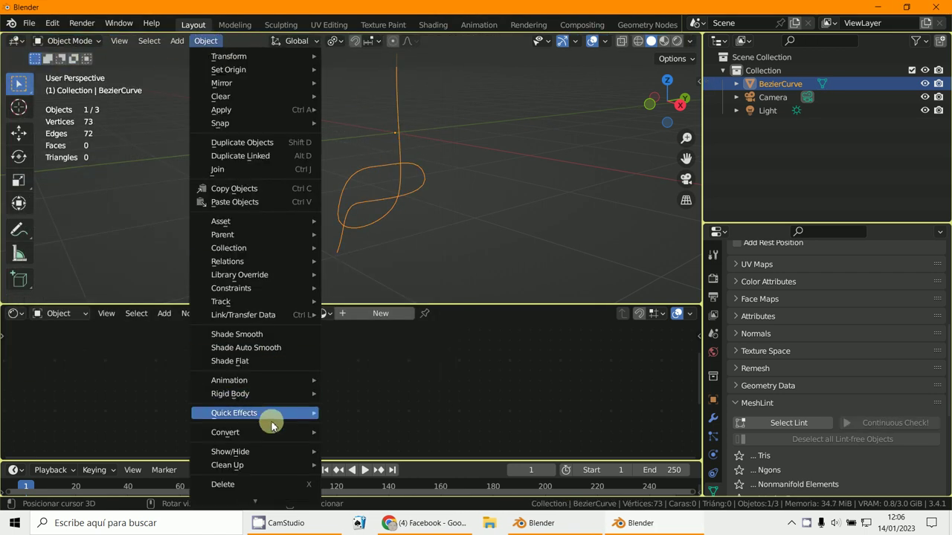
{"action": "mouse_move", "coordinate": [278, 435]}
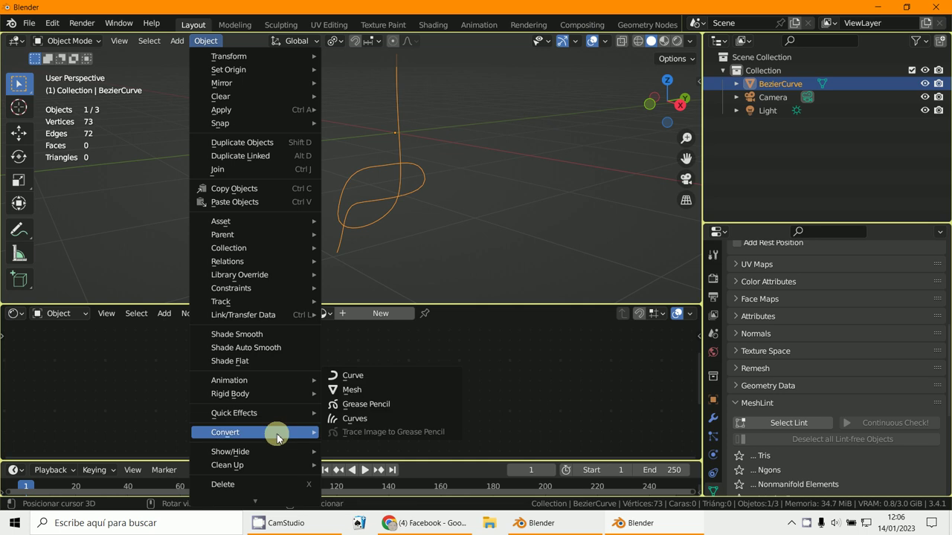
{"action": "left_click", "coordinate": [375, 377]}
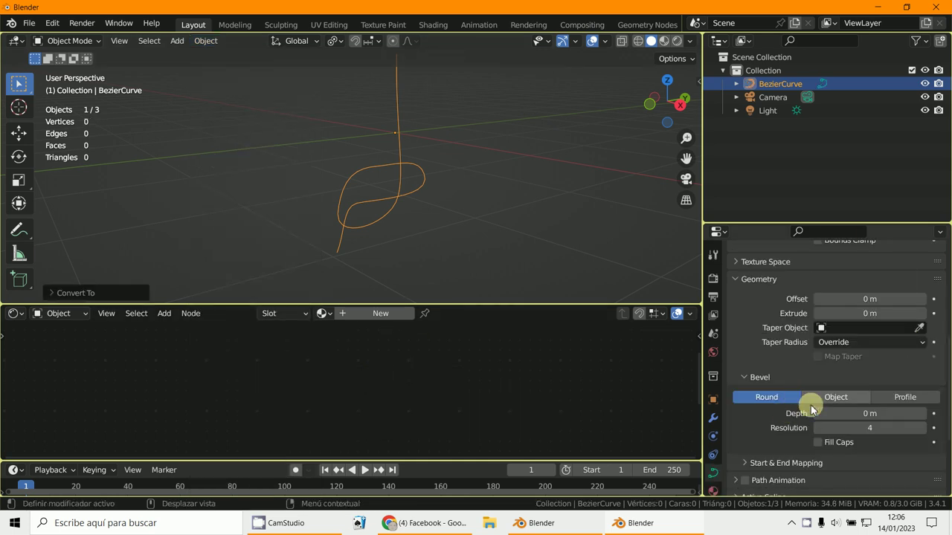
Give the converted curve a round bevel with a depth of 0.07 m and create a new material for it.
{"action": "left_click_drag", "start_coordinate": [918, 413], "coordinate": [921, 409]}
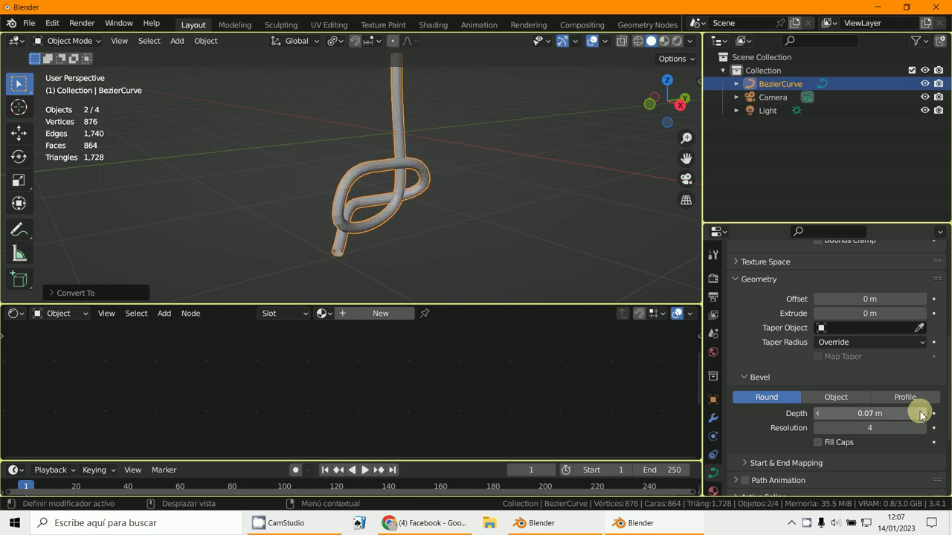
{"action": "left_click", "coordinate": [384, 313]}
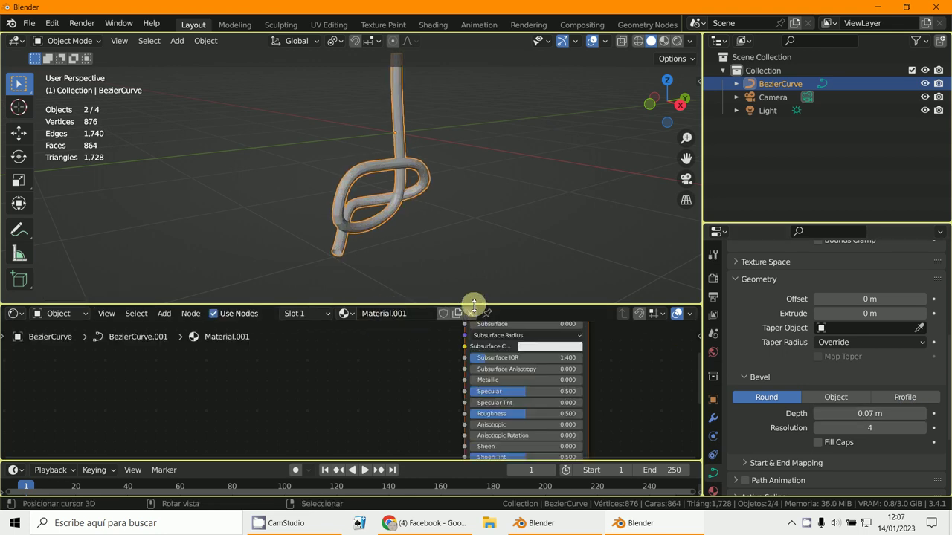
Enlarge the node editor, move the Principled BSDF aside, and add Image Texture, Mapping and Texture Coordinate nodes feeding its Base Color.
{"action": "left_click_drag", "start_coordinate": [474, 305], "coordinate": [487, 191]}
{"action": "scroll", "coordinate": [466, 247], "scroll_direction": "down", "scroll_amount": 2}
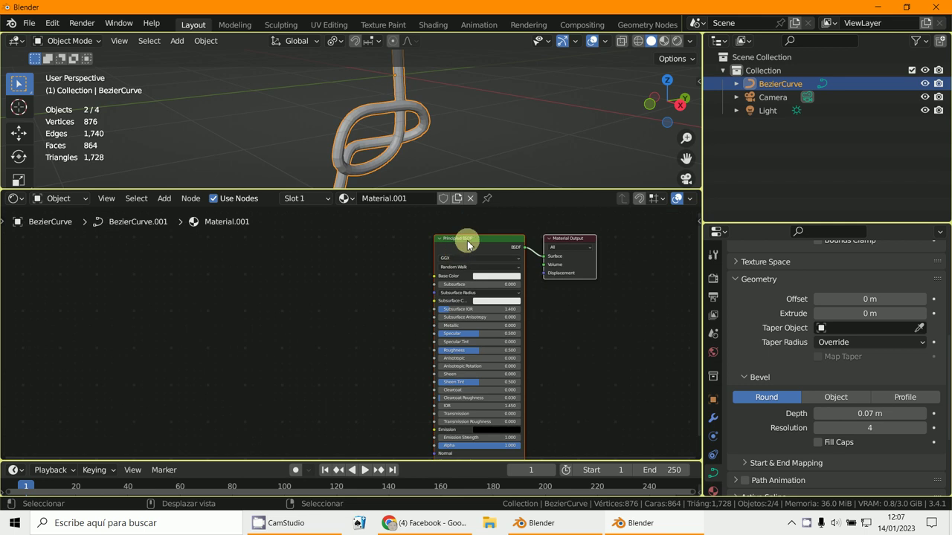
{"action": "middle_click_drag", "start_coordinate": [467, 246], "coordinate": [453, 262]}
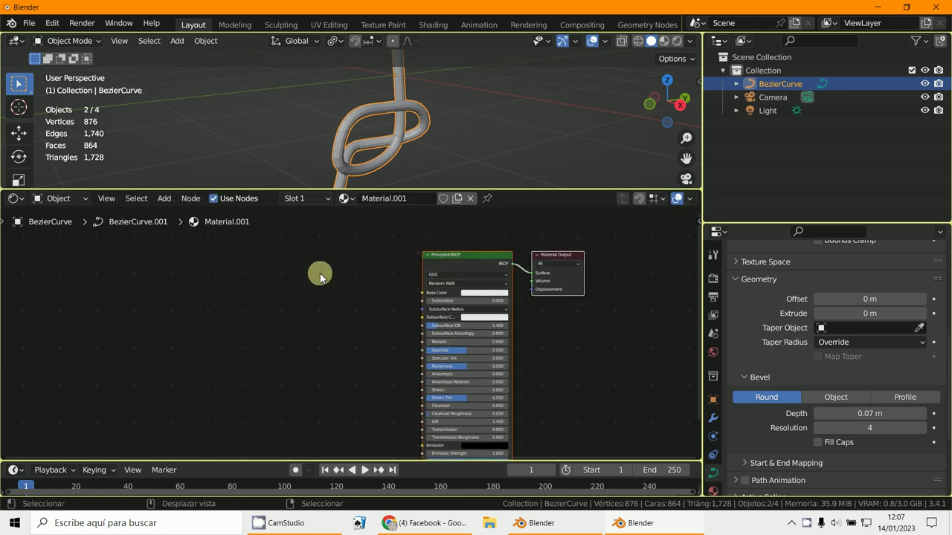
{"action": "scroll", "coordinate": [321, 278], "scroll_direction": "down", "scroll_amount": 1}
{"action": "left_click_drag", "start_coordinate": [468, 264], "coordinate": [421, 275]}
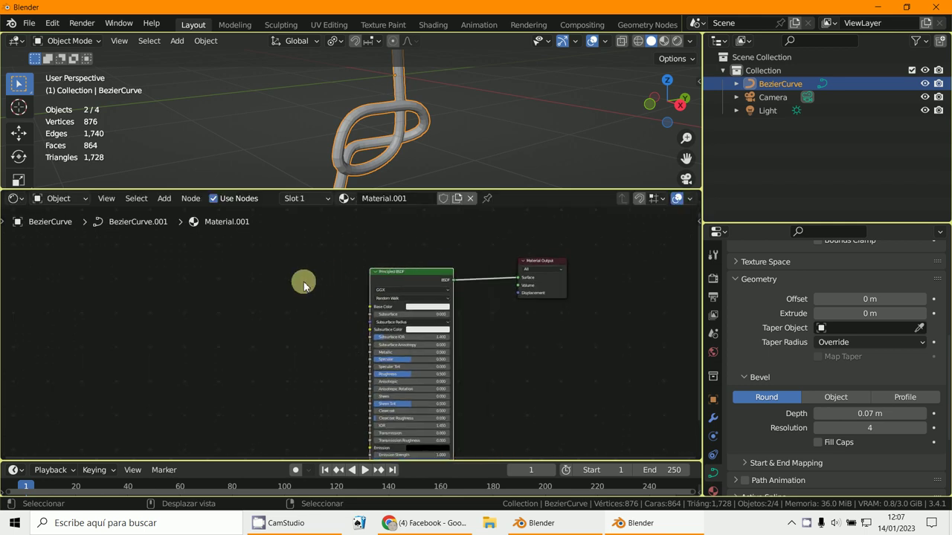
{"action": "key", "text": "ctrl+t"}
{"action": "scroll", "coordinate": [287, 278], "scroll_direction": "up", "scroll_amount": 4}
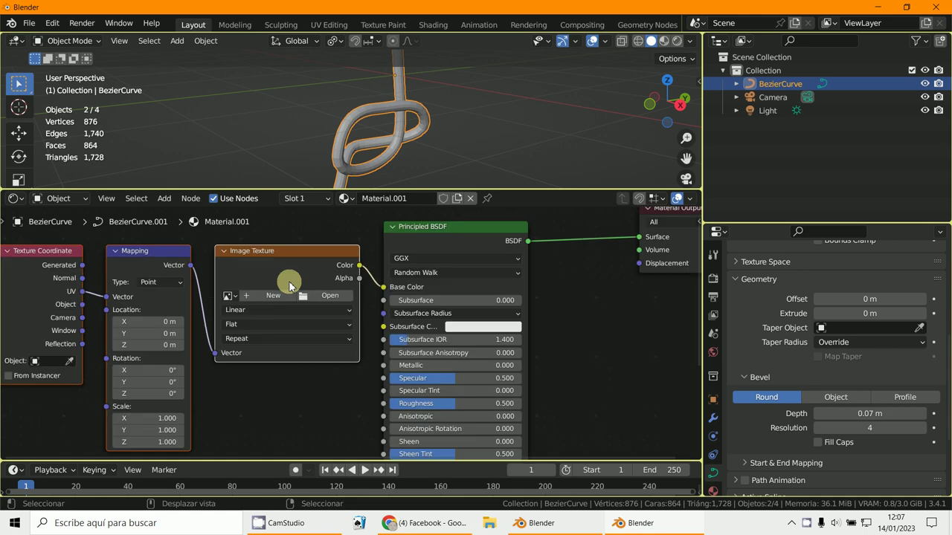
Assign the Bandas_01.jpg image to the Image Texture node and move the texture nodes farther away from the Principled BSDF.
{"action": "left_click", "coordinate": [229, 296]}
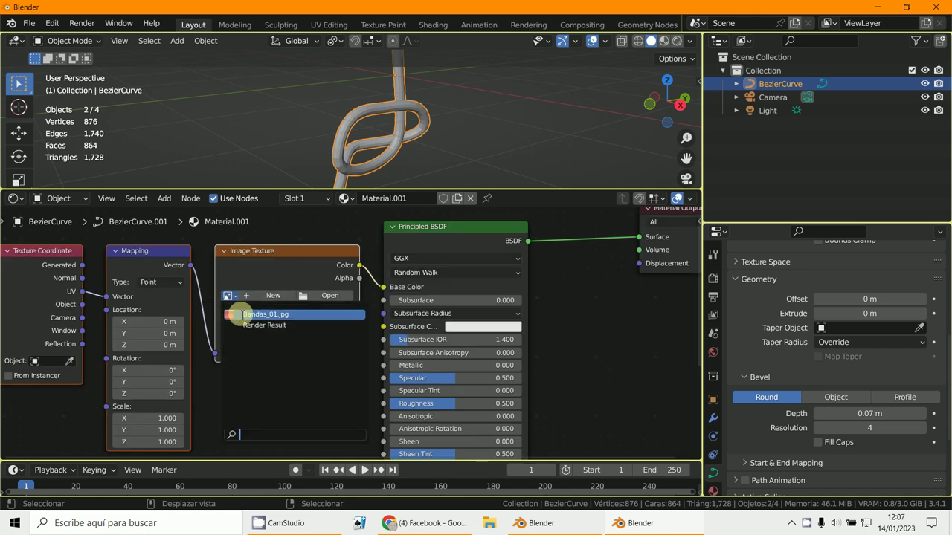
{"action": "left_click", "coordinate": [253, 315]}
{"action": "scroll", "coordinate": [331, 331], "scroll_direction": "down", "scroll_amount": 2}
{"action": "middle_click_drag", "start_coordinate": [329, 340], "coordinate": [476, 330]}
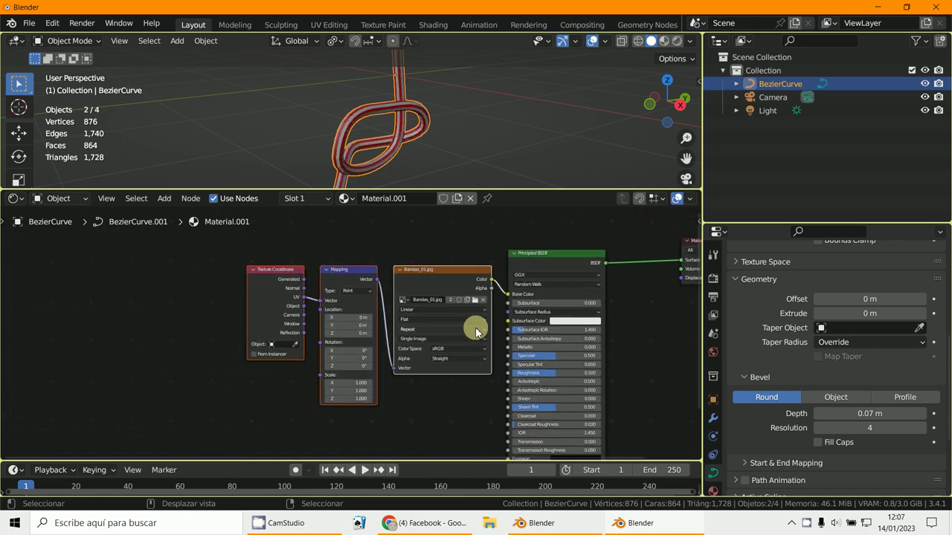
{"action": "scroll", "coordinate": [461, 320], "scroll_direction": "up", "scroll_amount": 1}
{"action": "left_click_drag", "start_coordinate": [258, 257], "coordinate": [173, 273]}
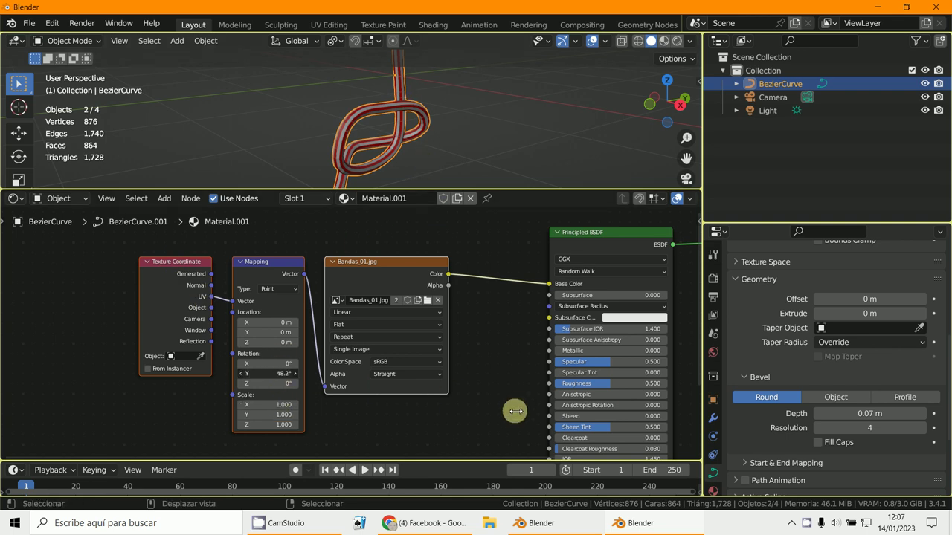
Preview the rope in rendered shading, try rotating the texture mapping about Y and X, and reset both angles to 0°.
{"action": "left_click_drag", "start_coordinate": [515, 411], "coordinate": [377, 277]}
{"action": "left_click", "coordinate": [672, 41]}
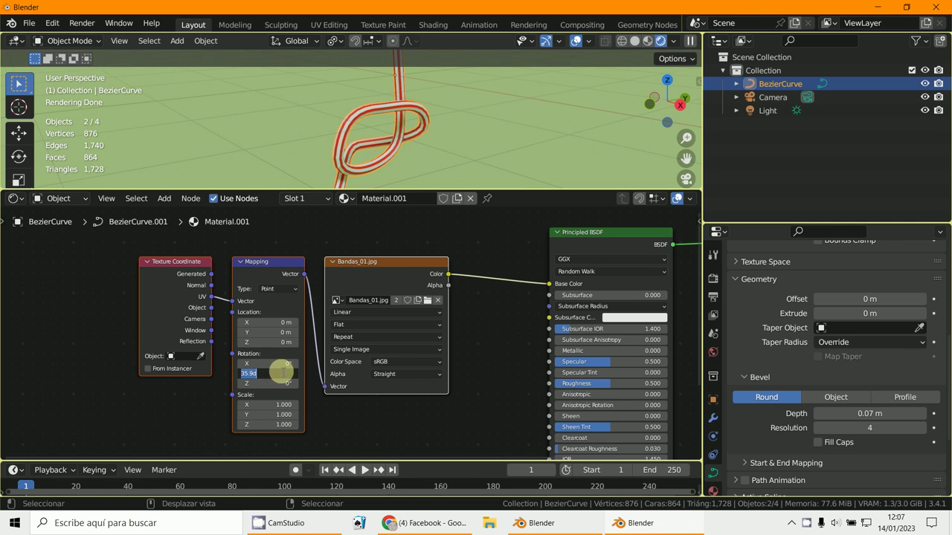
{"action": "key", "text": "Return"}
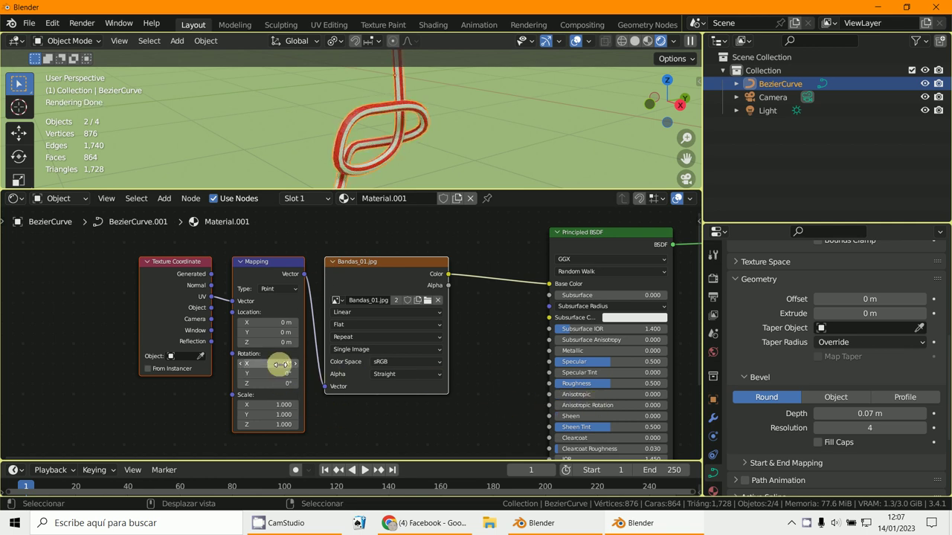
{"action": "type", "text": "0"}
{"action": "key", "text": "Return"}
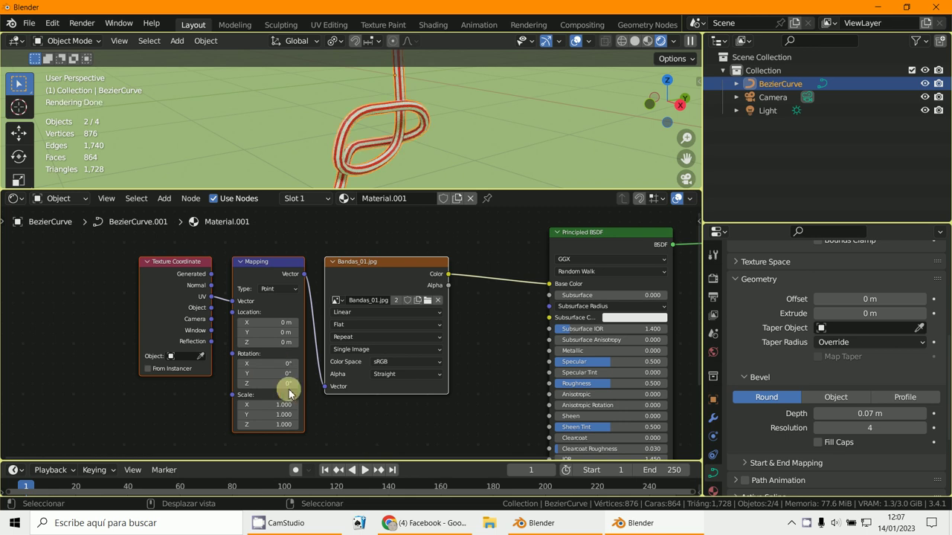
Try out the Mapping node's Z rotation and set it to 90° so the stripes run across the rope.
{"action": "left_click_drag", "start_coordinate": [280, 379], "coordinate": [822, 446]}
{"action": "key", "text": "Return"}
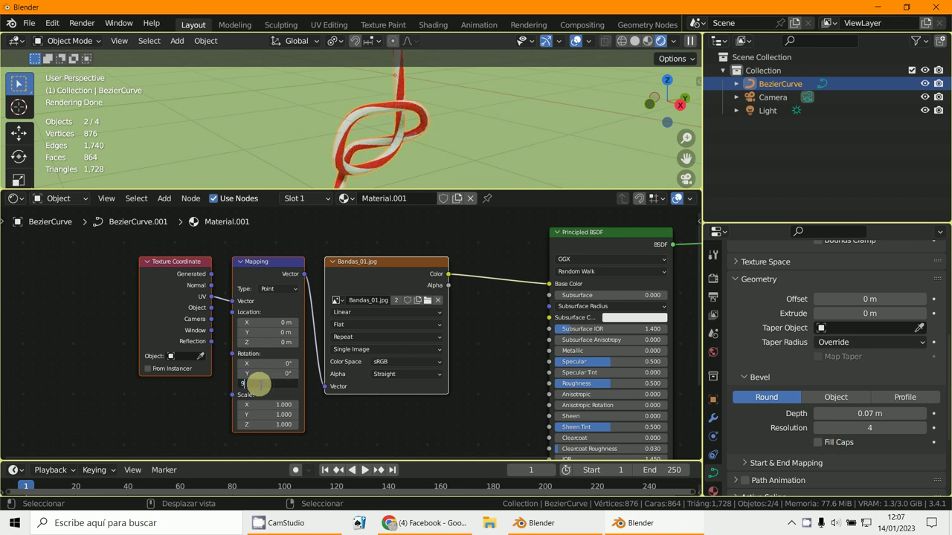
{"action": "key", "text": "Return"}
{"action": "scroll", "coordinate": [216, 351], "scroll_direction": "up", "scroll_amount": 1}
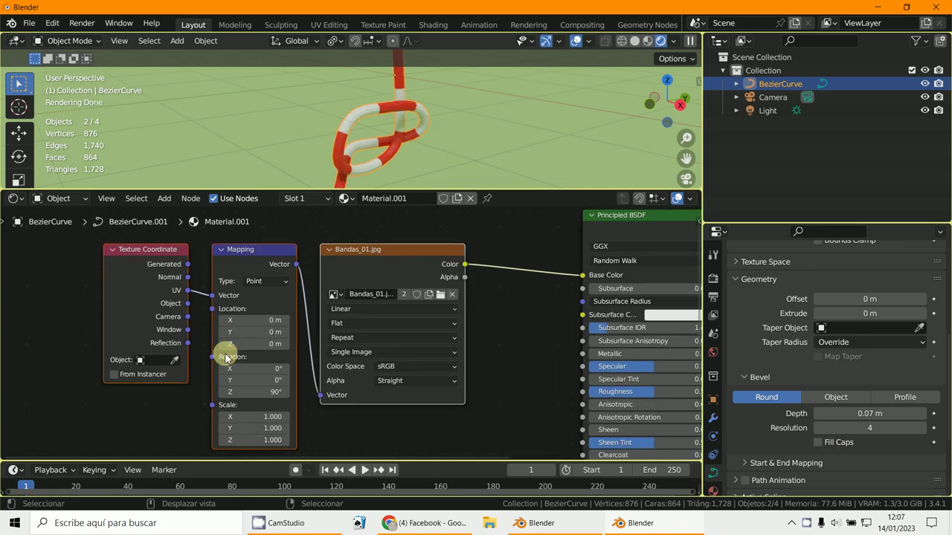
Set the Mapping node's scale to 4 on the X, Y and Z axes.
{"action": "left_click_drag", "start_coordinate": [262, 415], "coordinate": [266, 456]}
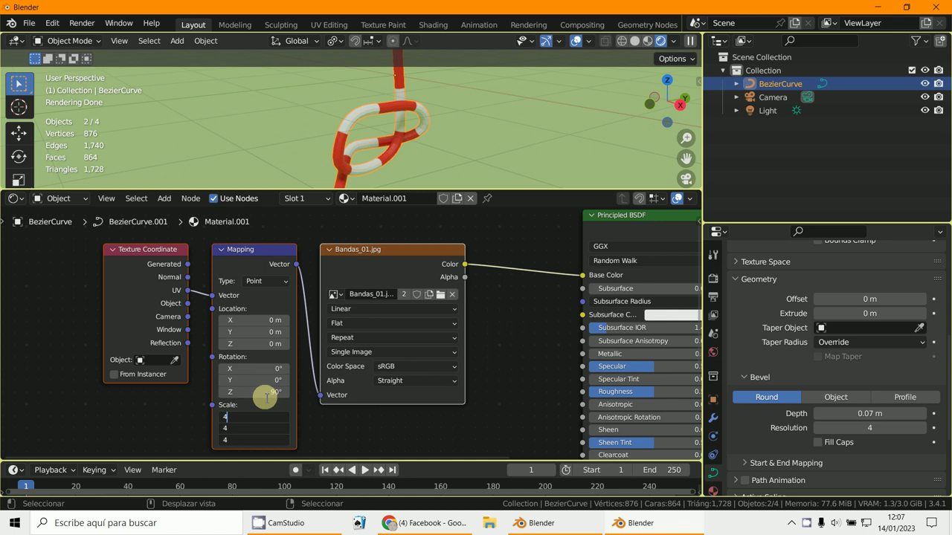
{"action": "type", "text": "4"}
{"action": "key", "text": "Return"}
Enlarge the 3D viewport and switch it to material preview, and enable Fill Caps on the rope's bevel.
{"action": "middle_click_drag", "start_coordinate": [440, 61], "coordinate": [434, 136]}
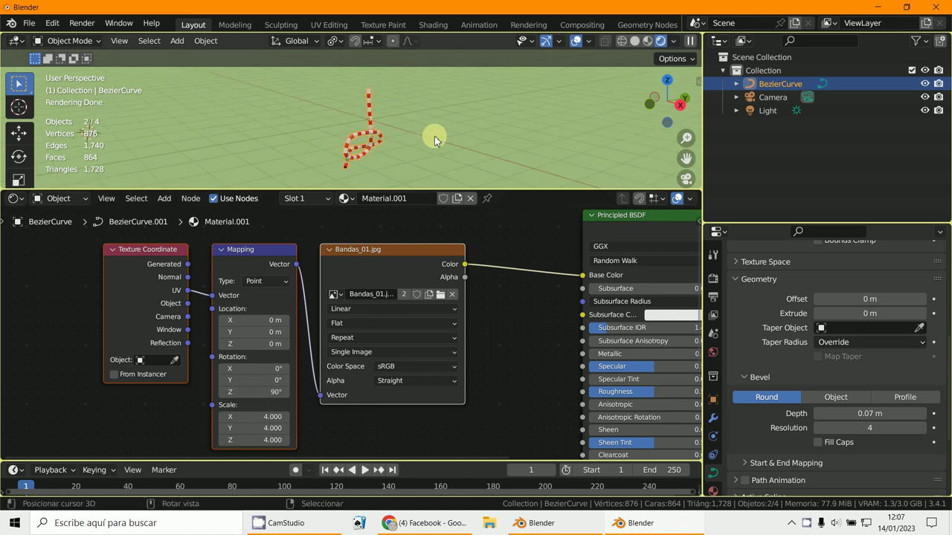
{"action": "left_click_drag", "start_coordinate": [434, 192], "coordinate": [417, 321]}
{"action": "scroll", "coordinate": [417, 269], "scroll_direction": "up", "scroll_amount": 3}
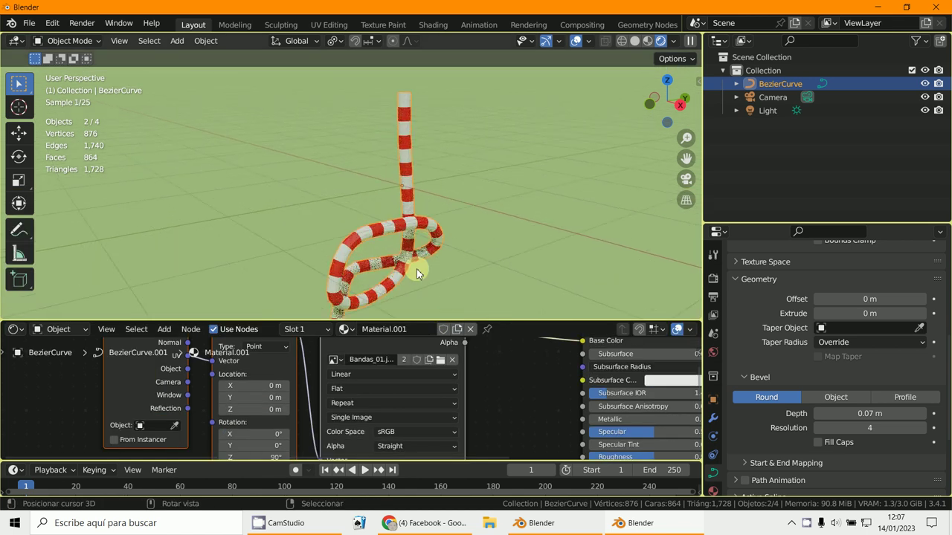
{"action": "scroll", "coordinate": [393, 220], "scroll_direction": "up", "scroll_amount": 2}
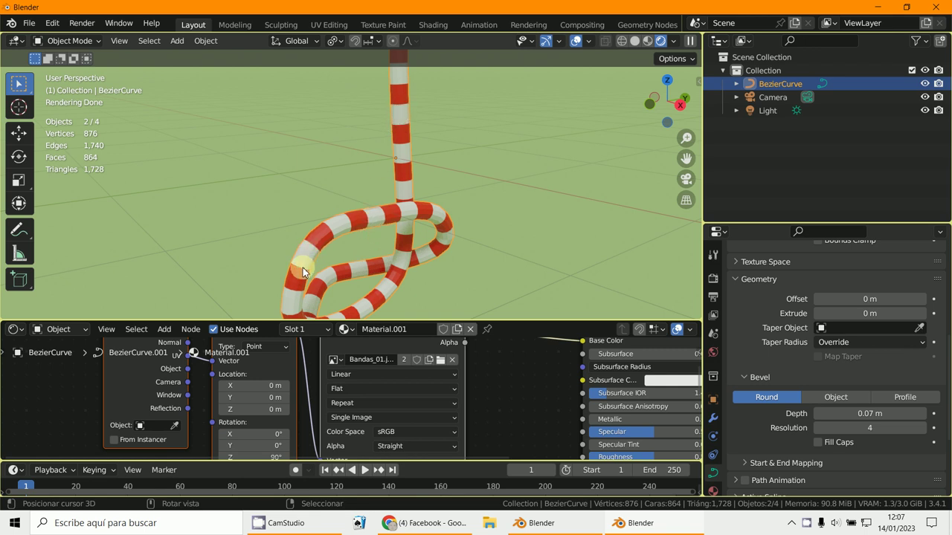
{"action": "middle_click_drag", "start_coordinate": [397, 245], "coordinate": [361, 216]}
{"action": "left_click", "coordinate": [647, 41]}
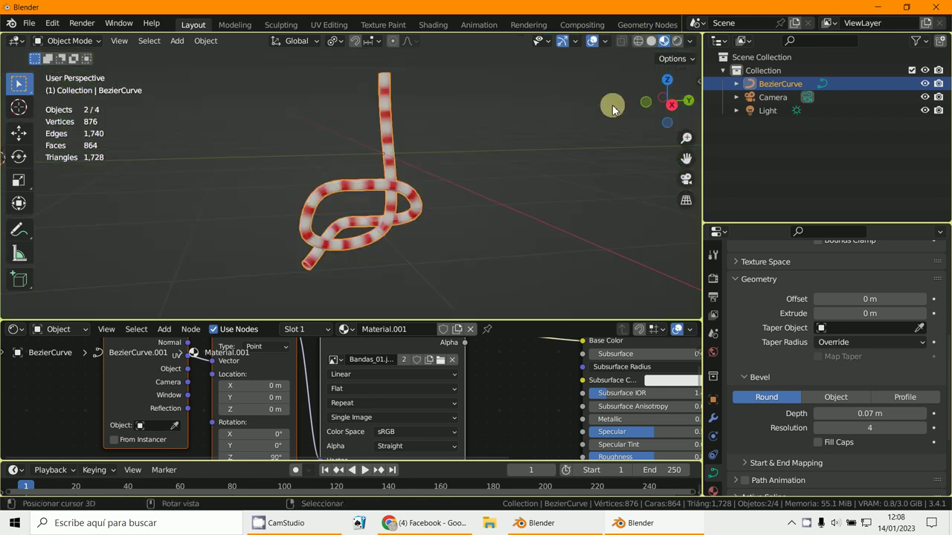
{"action": "middle_click_drag", "start_coordinate": [612, 160], "coordinate": [573, 210]}
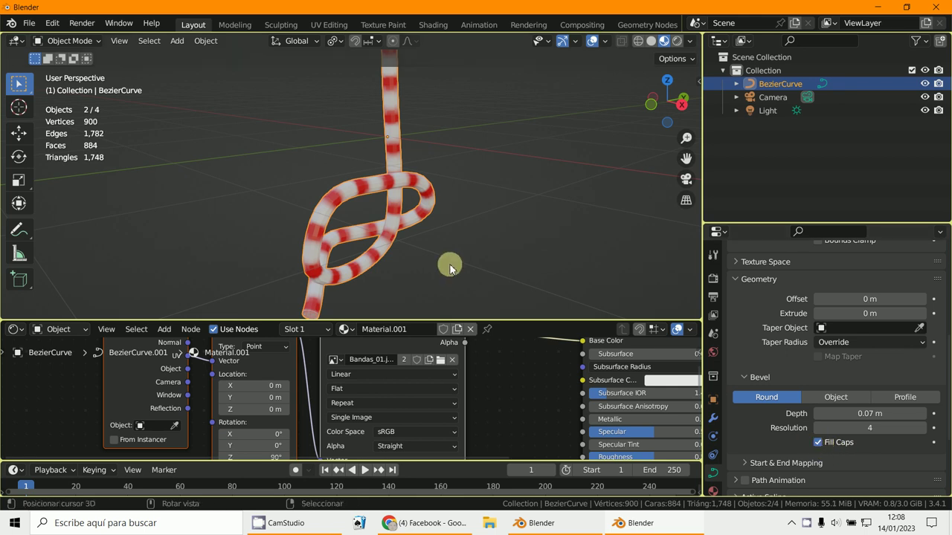
Render the current frame to check the striped rope, and leave the render view.
{"action": "key", "text": "F12"}
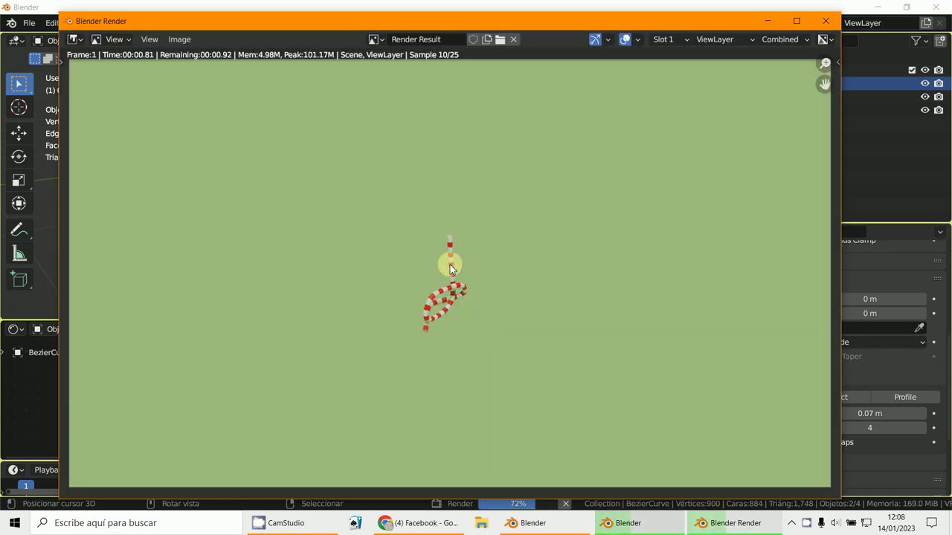
{"action": "left_click", "coordinate": [450, 265]}
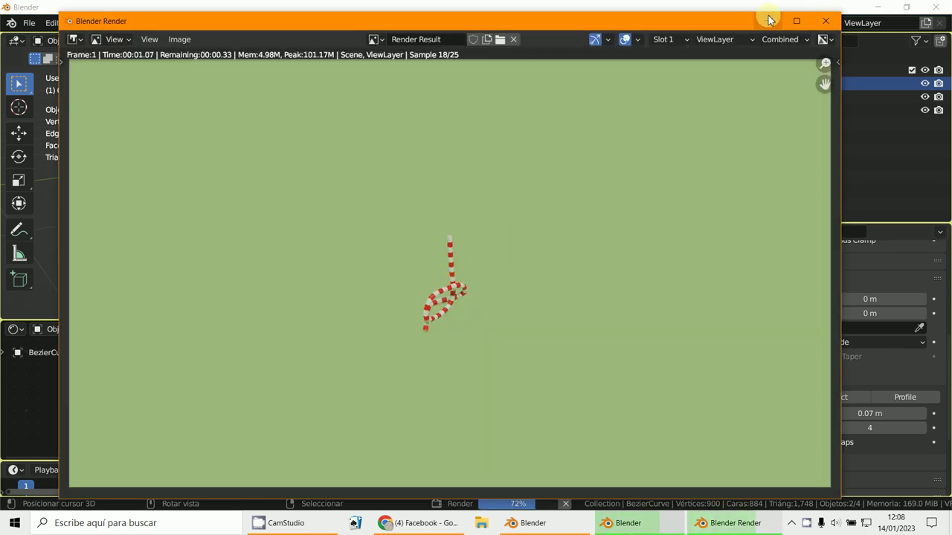
{"action": "key", "text": "Escape"}
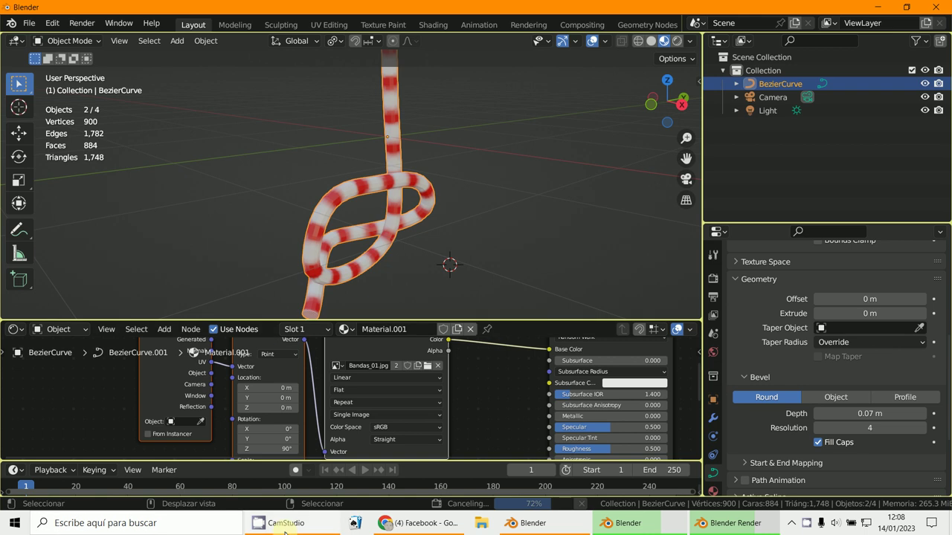